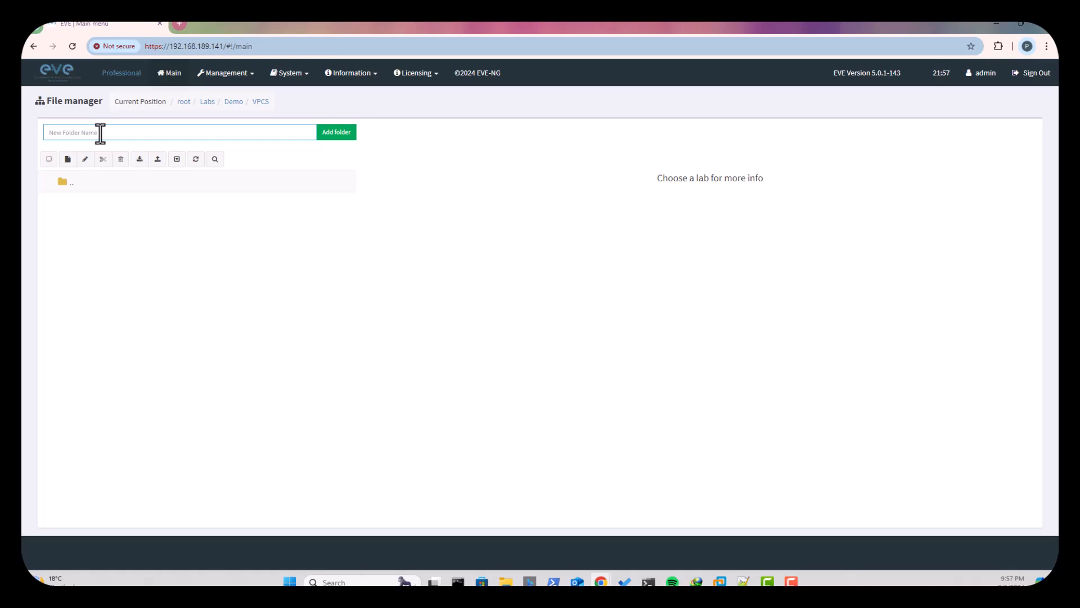
- Create a new lab named VPC in the VPCS folder with the description "Virtual PC simulator"
{"action": "type", "text": "VPC"}
{"action": "left_click", "coordinate": [67, 160]}
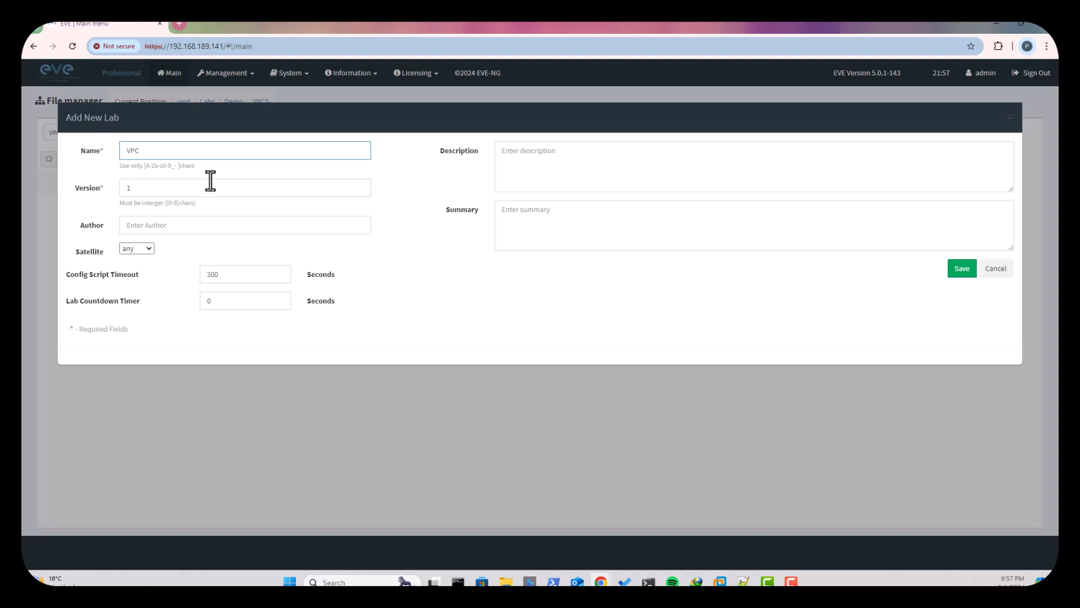
{"action": "left_click", "coordinate": [590, 160]}
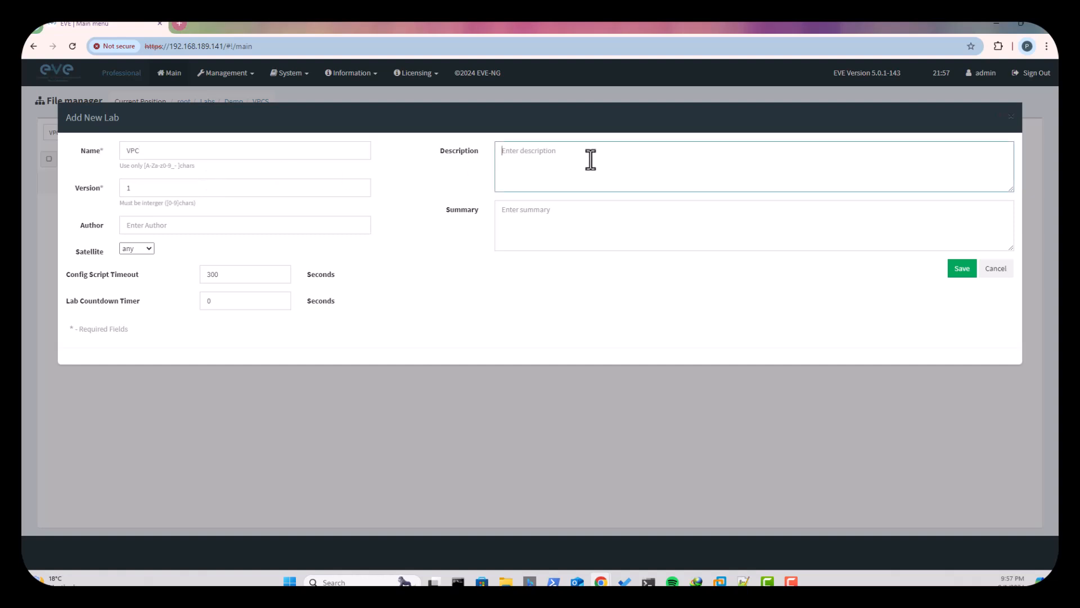
{"action": "type", "text": "Vior"}
{"action": "key", "text": "BackSpace"}
{"action": "type", "text": "rtual PC simulator lab"}
{"action": "left_click", "coordinate": [964, 273]}
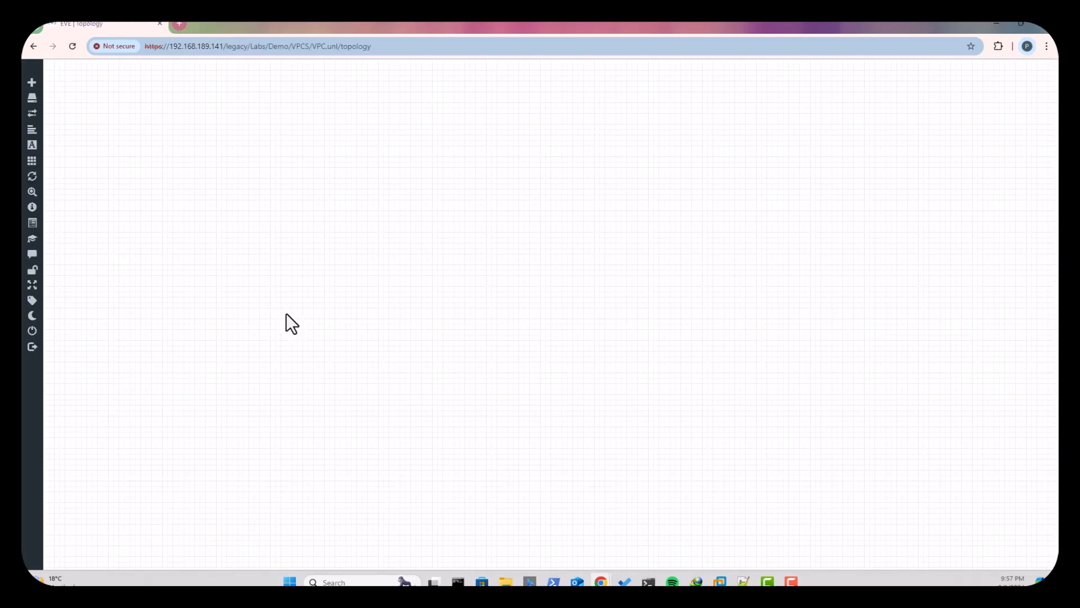
- Add one Virtual PC (VPCS) node named VPC to the topology using the default settings
{"action": "right_click", "coordinate": [299, 211]}
{"action": "left_click", "coordinate": [329, 233]}
{"action": "type", "text": "VPC"}
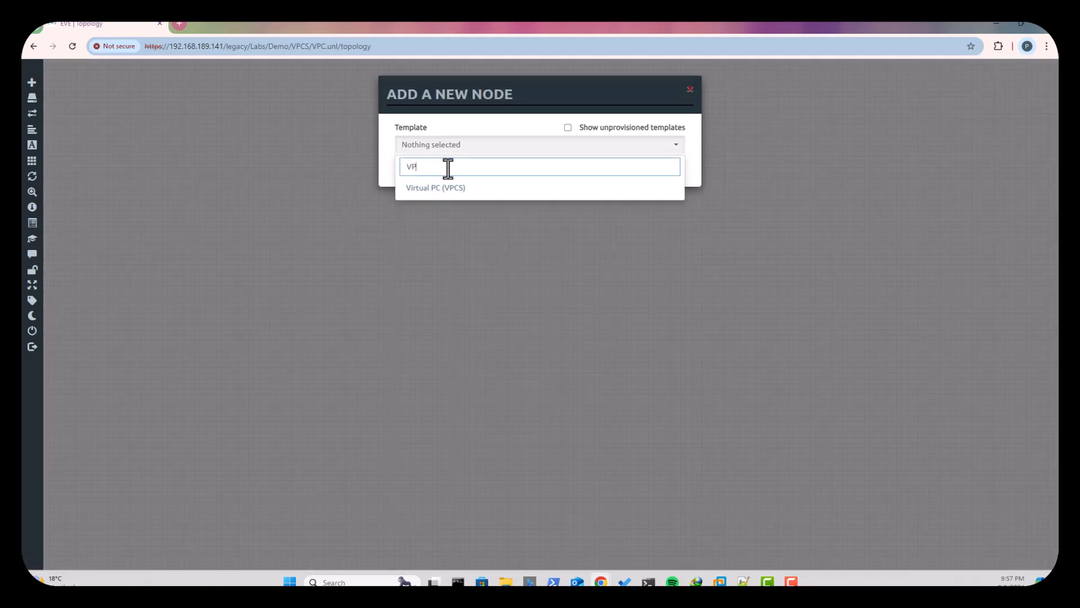
{"action": "left_click", "coordinate": [450, 190]}
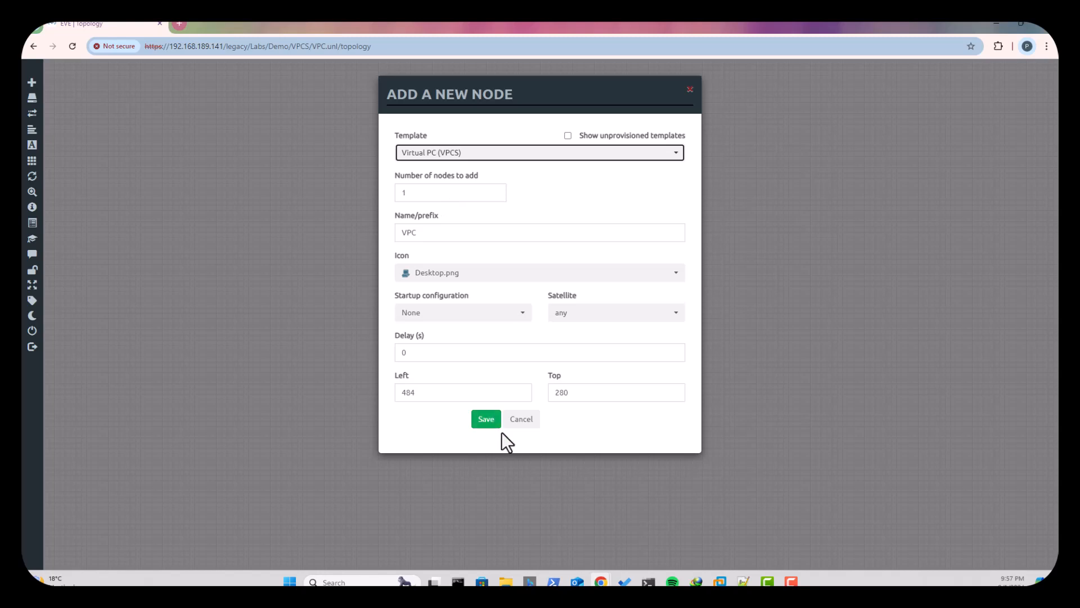
{"action": "left_click", "coordinate": [484, 421]}
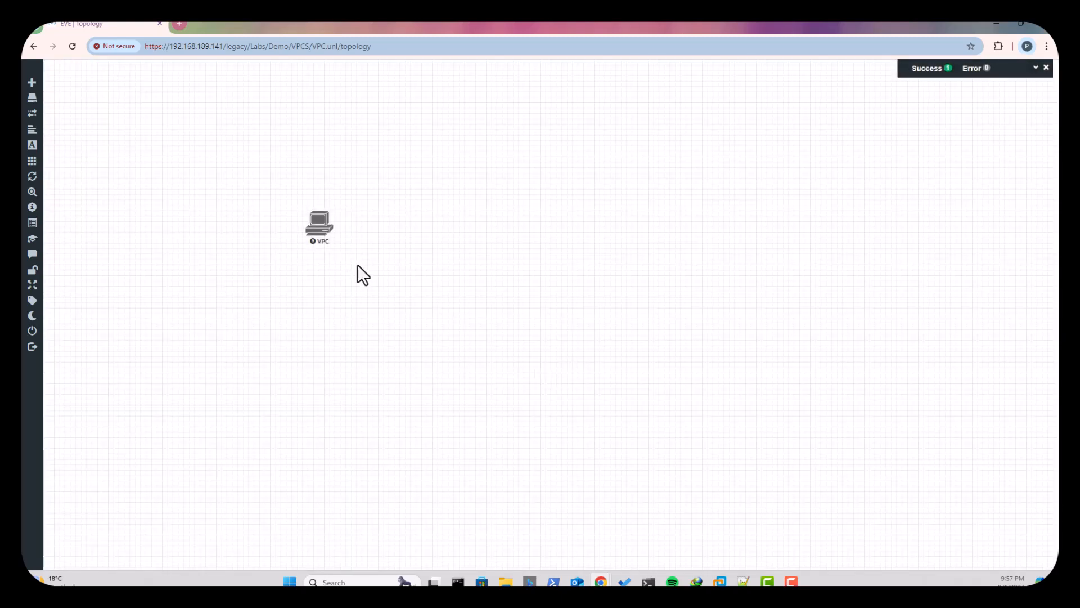
- Add a network named Net to the right of the VPC node, with type Management(Cloud0) and the cloud.png icon
{"action": "right_click", "coordinate": [464, 235]}
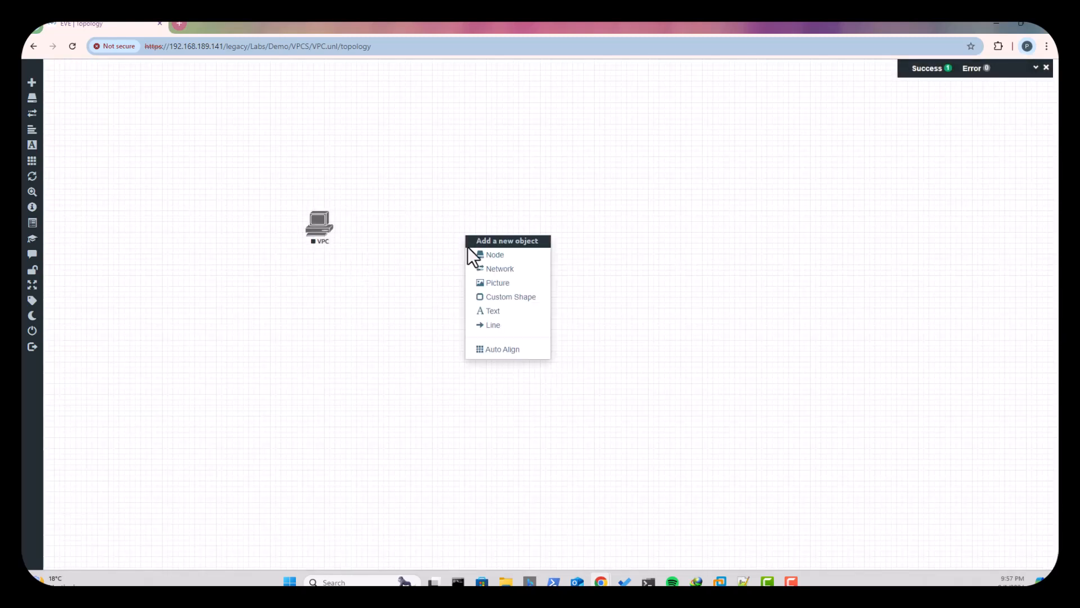
{"action": "left_click", "coordinate": [501, 269]}
{"action": "left_click", "coordinate": [534, 219]}
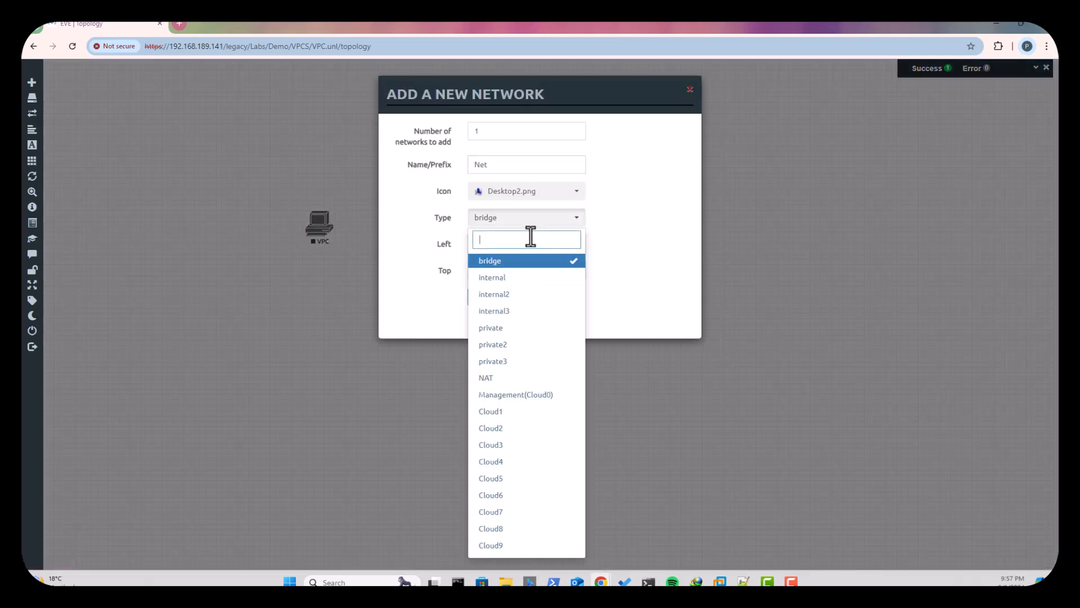
{"action": "left_click", "coordinate": [535, 395]}
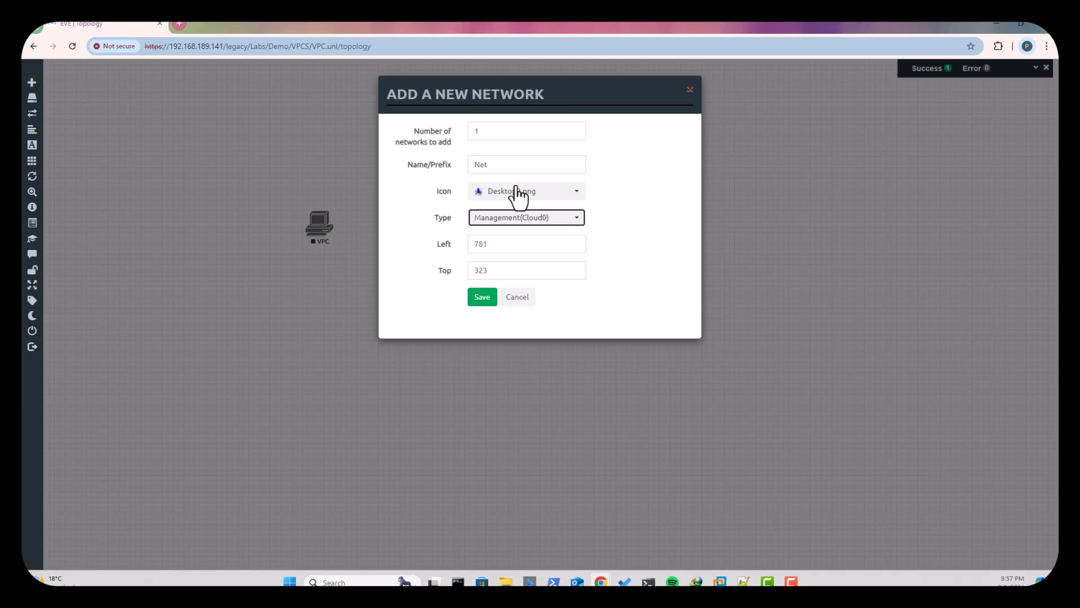
{"action": "left_click", "coordinate": [518, 193]}
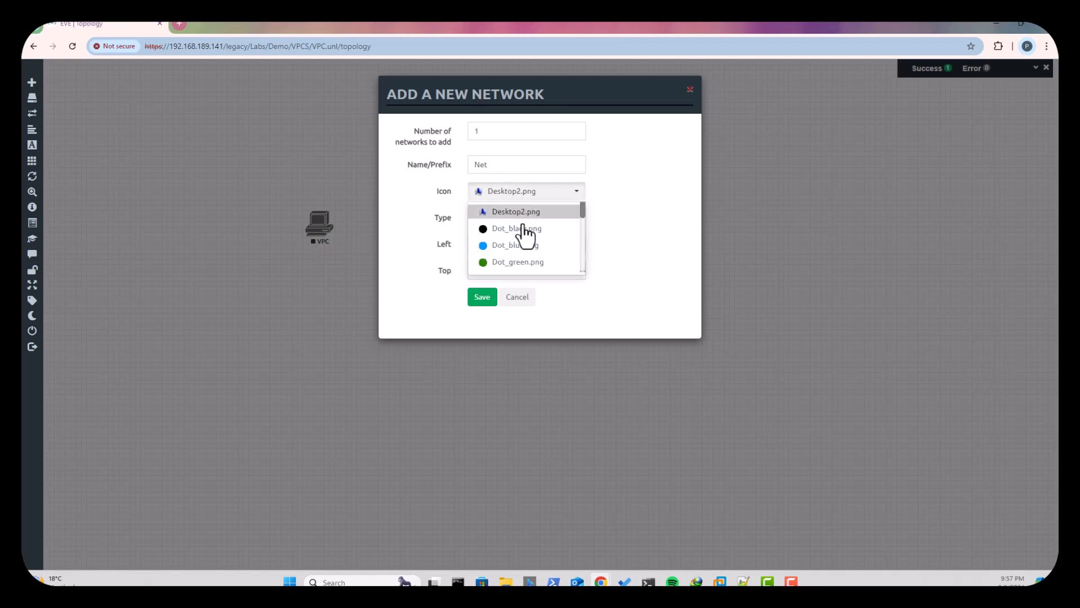
{"action": "left_click", "coordinate": [608, 209]}
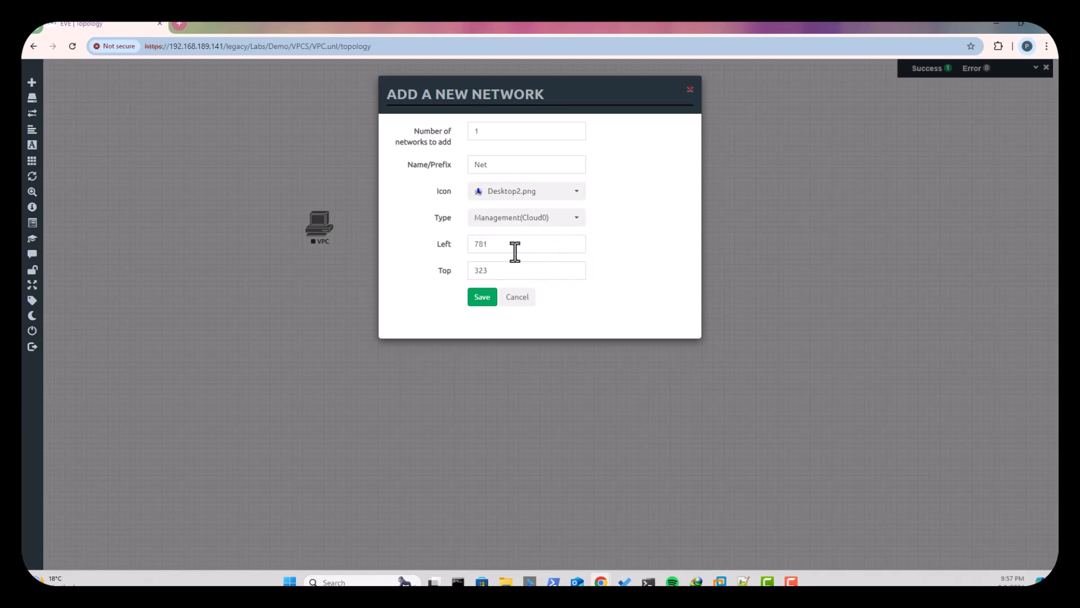
{"action": "left_click", "coordinate": [576, 192]}
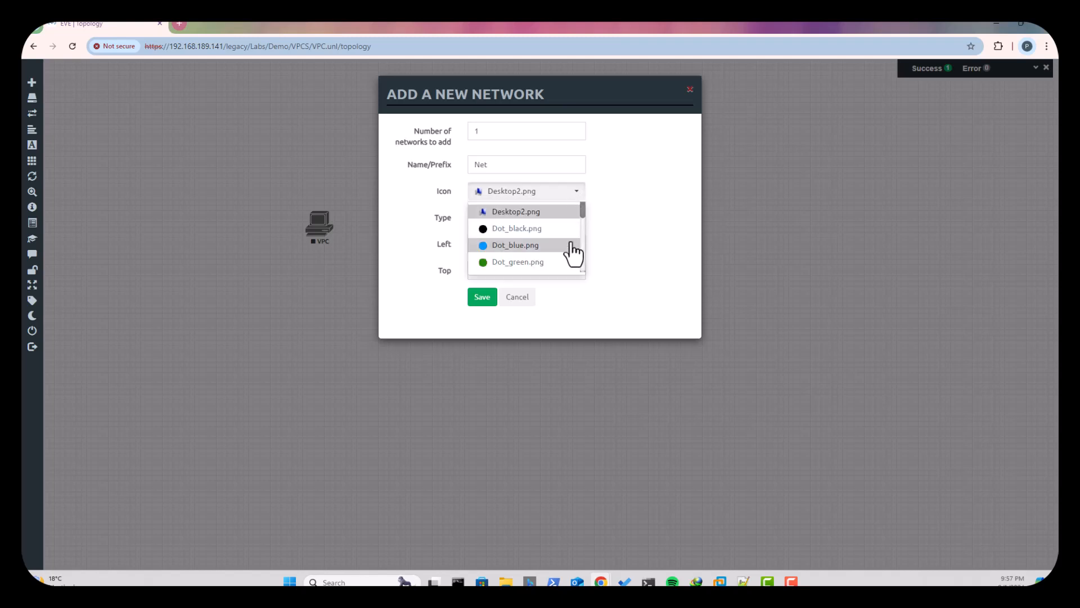
{"action": "scroll", "coordinate": [583, 223], "scroll_direction": "down", "scroll_amount": 2}
{"action": "scroll", "coordinate": [582, 225], "scroll_direction": "down", "scroll_amount": 3}
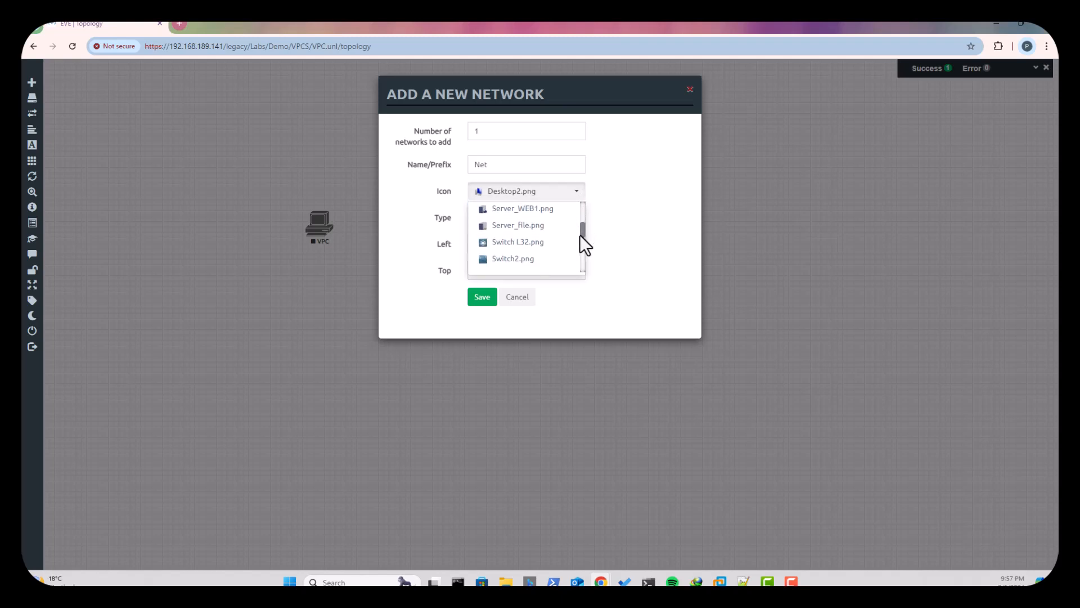
{"action": "left_click", "coordinate": [509, 227]}
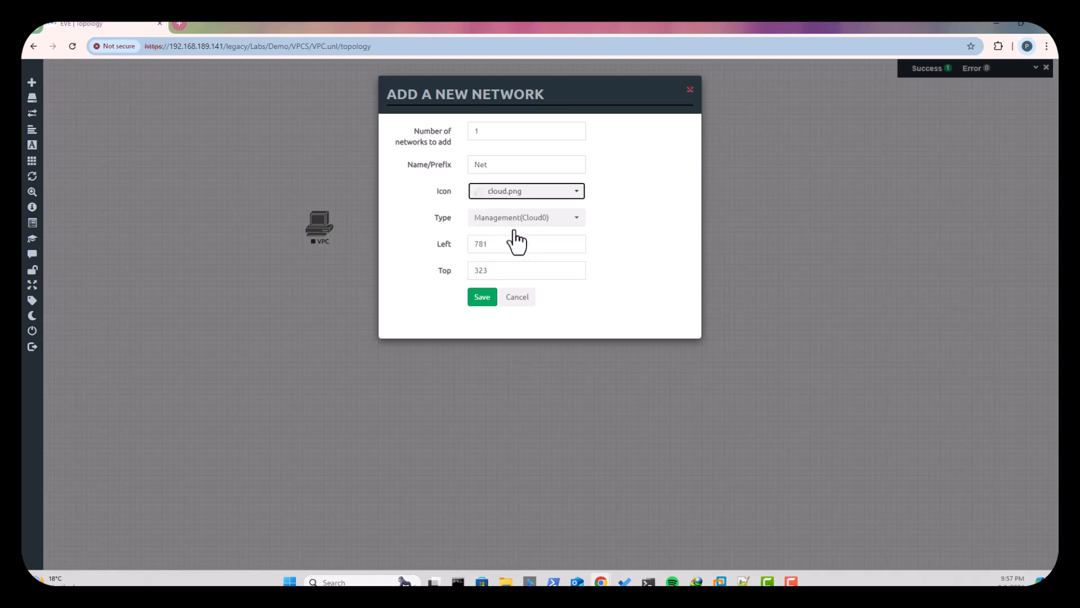
{"action": "left_click", "coordinate": [482, 298]}
- Connect the VPC node's eth0 interface to the Net cloud and move the cloud level with the node
{"action": "left_click_drag", "start_coordinate": [335, 225], "coordinate": [467, 242]}
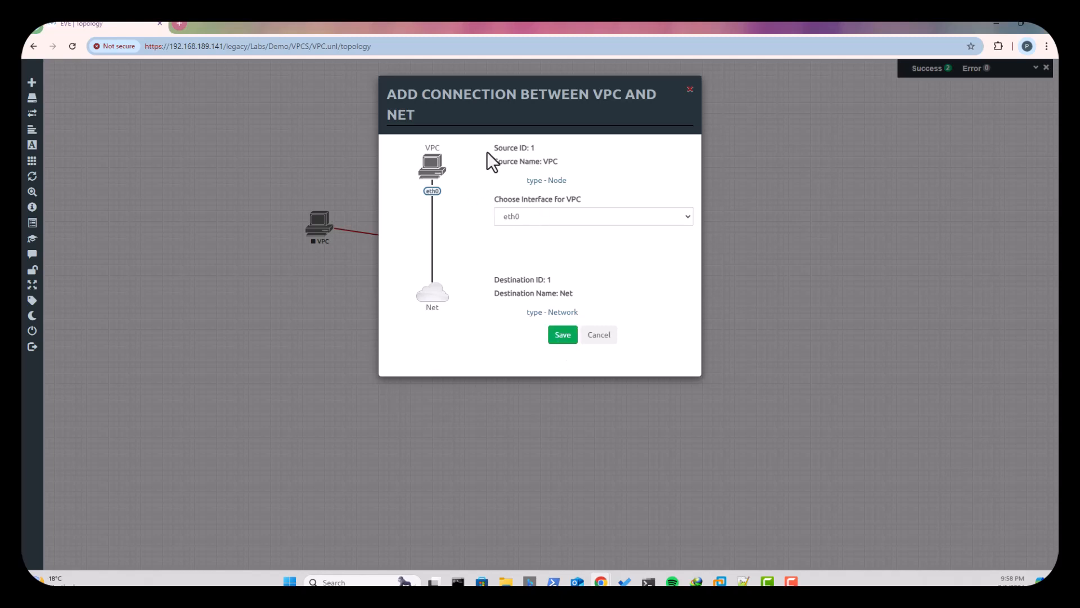
{"action": "left_click", "coordinate": [564, 338]}
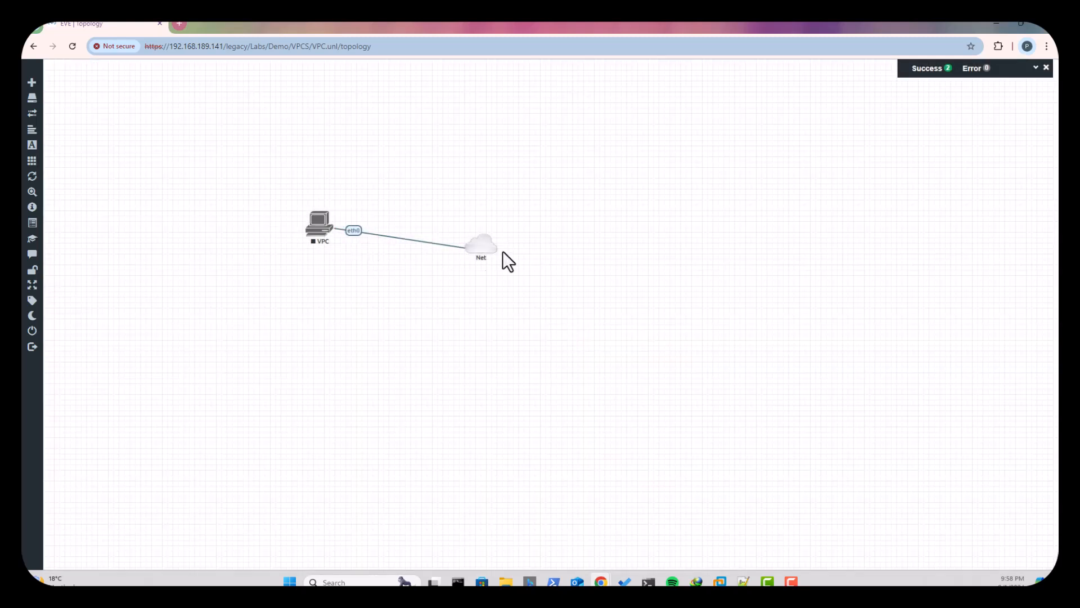
{"action": "left_click_drag", "start_coordinate": [477, 249], "coordinate": [477, 232]}
- Start the VPC node in the topology
{"action": "left_click_drag", "start_coordinate": [266, 188], "coordinate": [524, 260]}
{"action": "right_click", "coordinate": [324, 232]}
{"action": "left_click", "coordinate": [389, 376]}
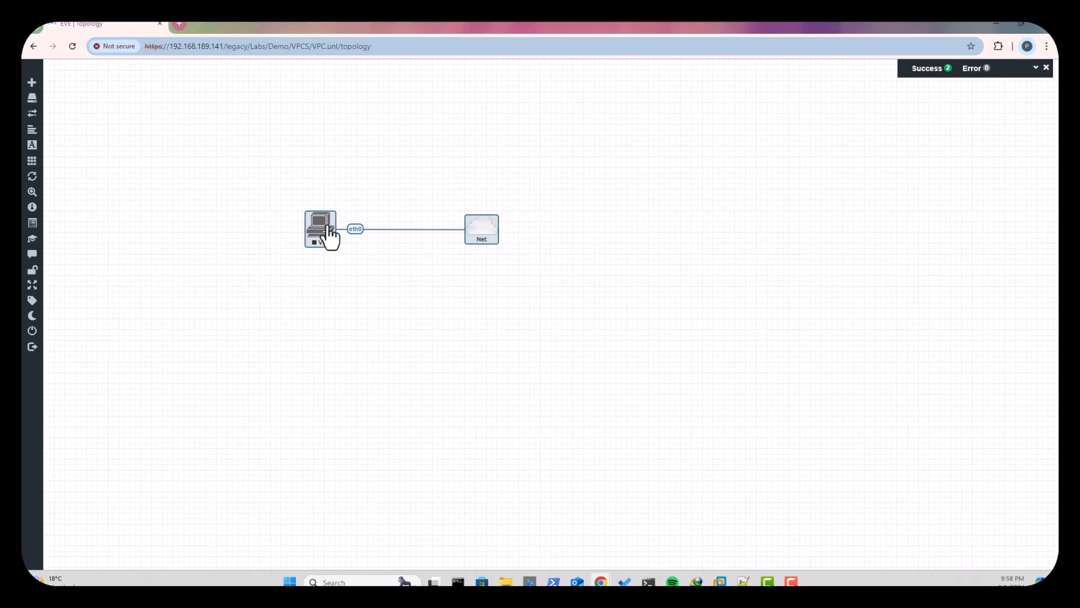
{"action": "right_click", "coordinate": [318, 229]}
{"action": "left_click", "coordinate": [362, 248]}
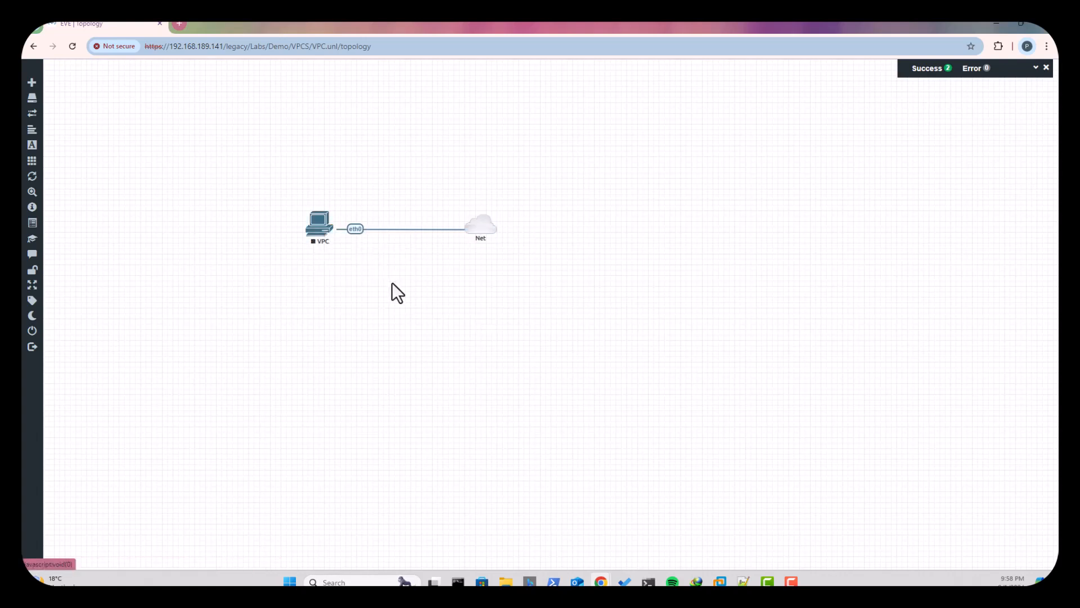
- Open the VPC node's console and move its window away from the corner of the canvas
{"action": "right_click", "coordinate": [325, 231]}
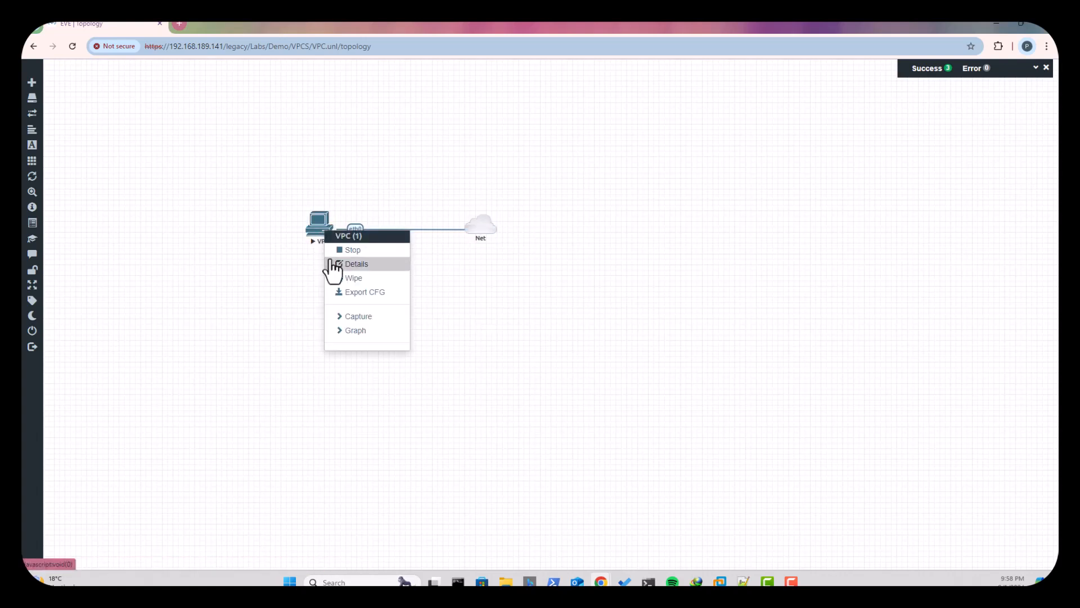
{"action": "left_click", "coordinate": [315, 228]}
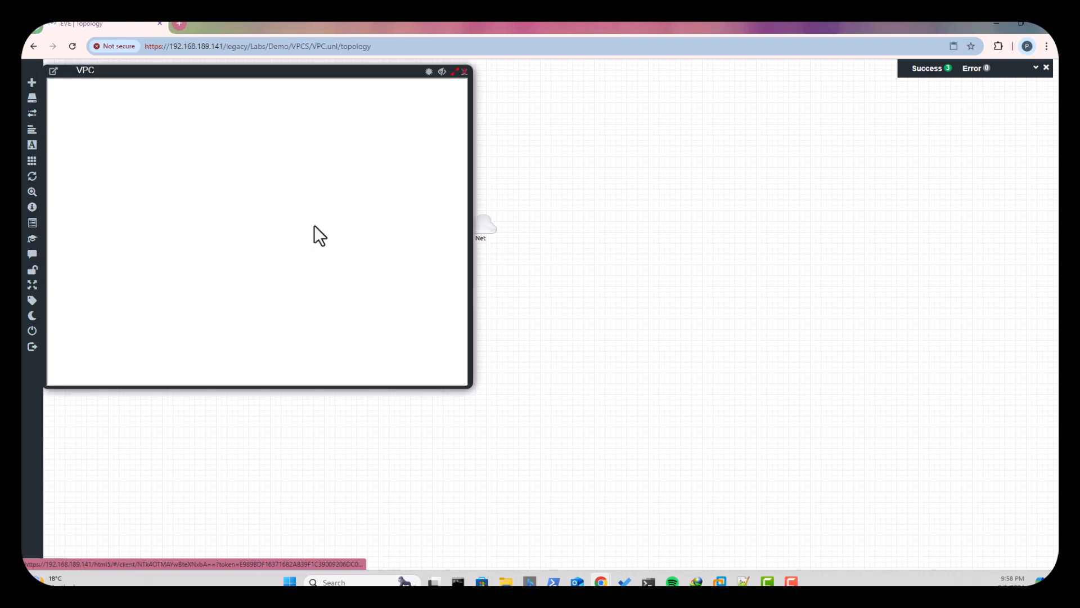
{"action": "left_click_drag", "start_coordinate": [336, 77], "coordinate": [408, 122]}
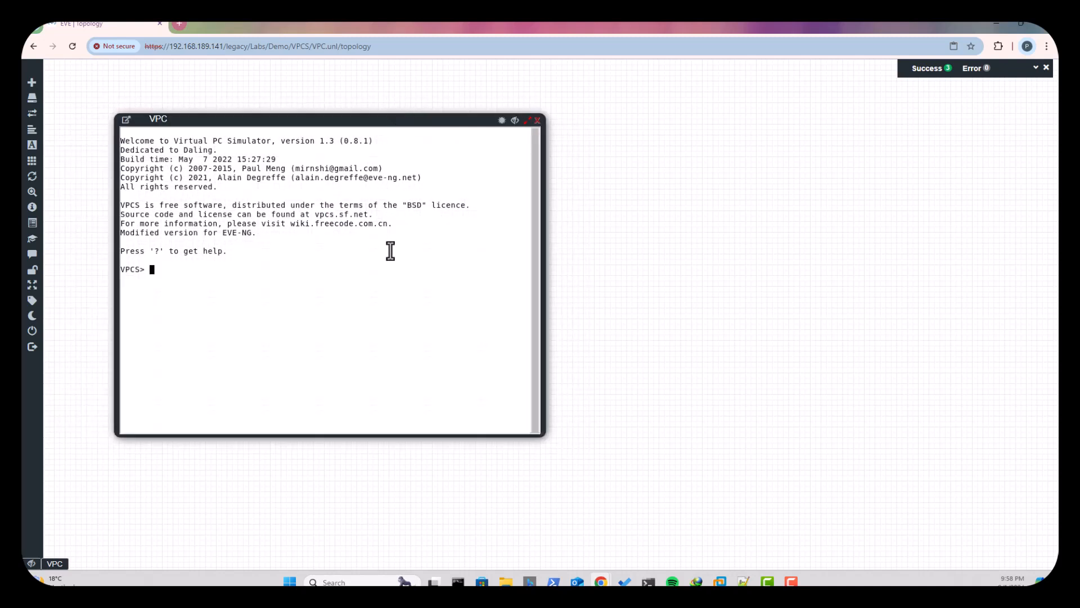
- List the available console commands with ? and display the VPC's IP settings with show
{"action": "type", "text": "?"}
{"action": "key", "text": "Return"}
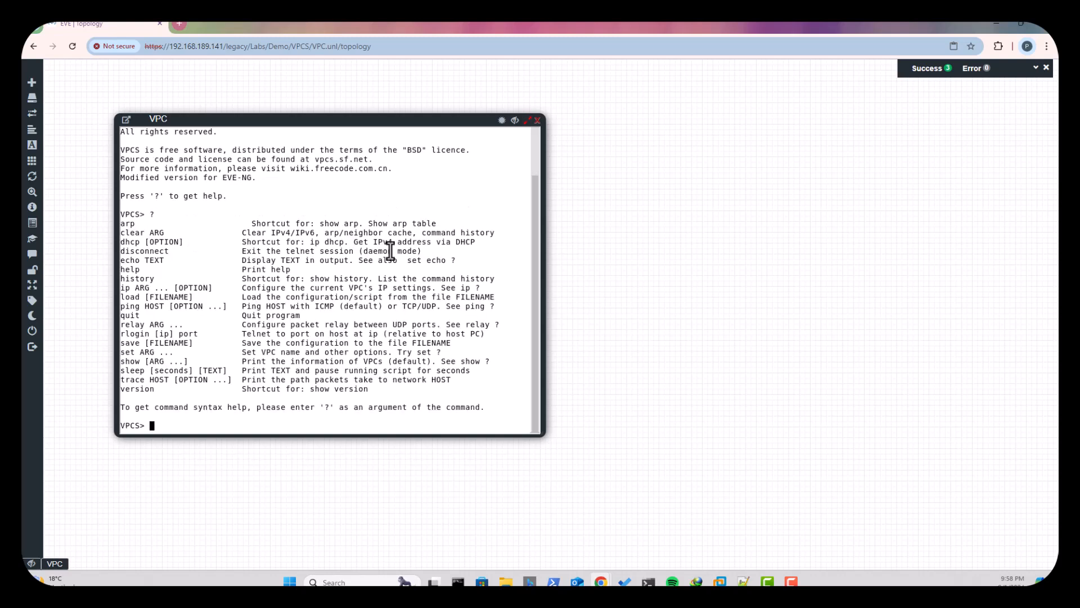
{"action": "type", "text": "ip"}
{"action": "key", "text": "BackSpace"}
{"action": "key", "text": "BackSpace"}
{"action": "key", "text": "BackSpace"}
{"action": "type", "text": "show"}
{"action": "key", "text": "Return"}
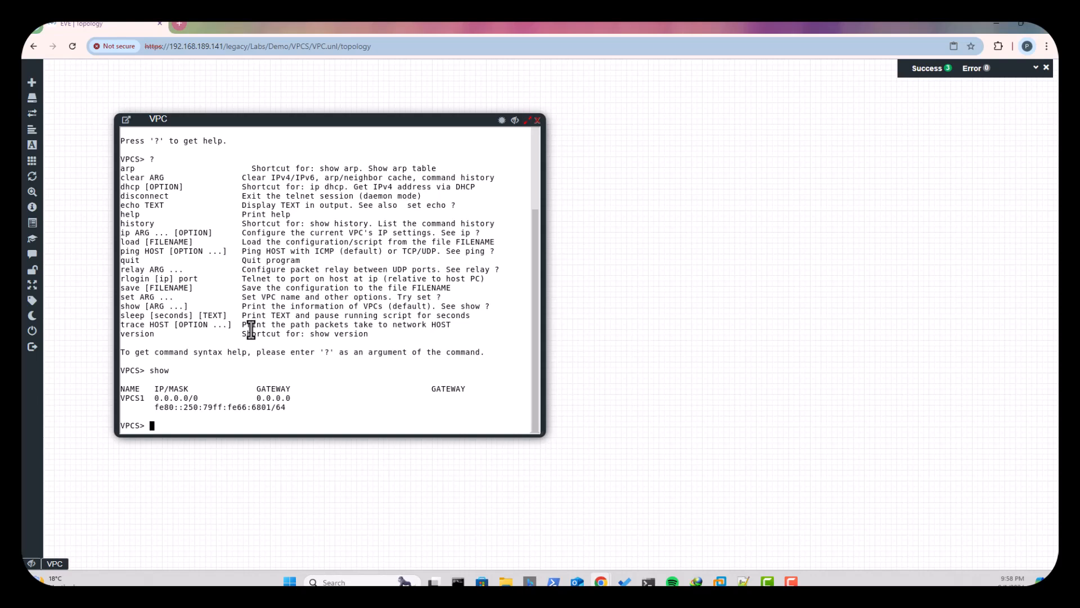
- Display the Virtual PC Simulator version information with the version command
{"action": "type", "text": "version"}
{"action": "key", "text": "Return"}
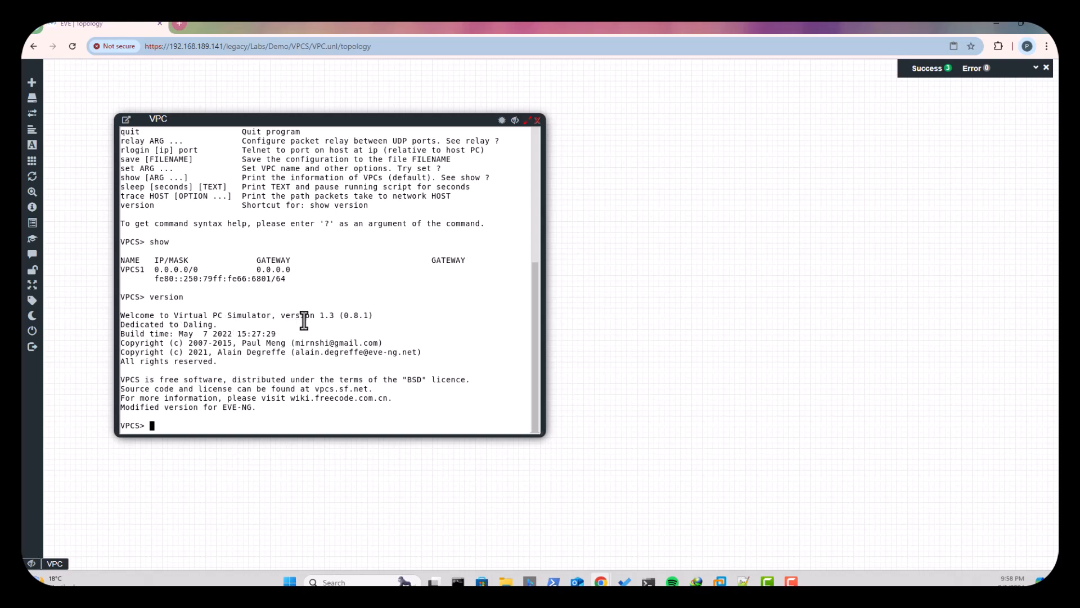
- Request an address from the DHCP server with ip dhcp and check the VPC's IP settings with show
{"action": "type", "text": "ip dhcp"}
{"action": "key", "text": "Return"}
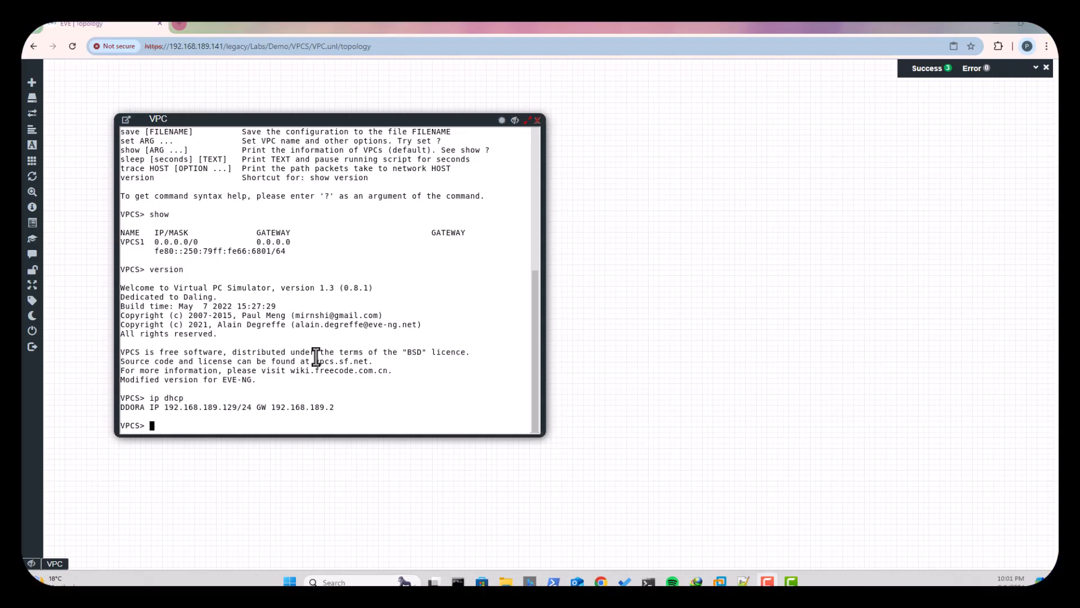
{"action": "left_click", "coordinate": [320, 342]}
{"action": "type", "text": "show"}
{"action": "key", "text": "Return"}
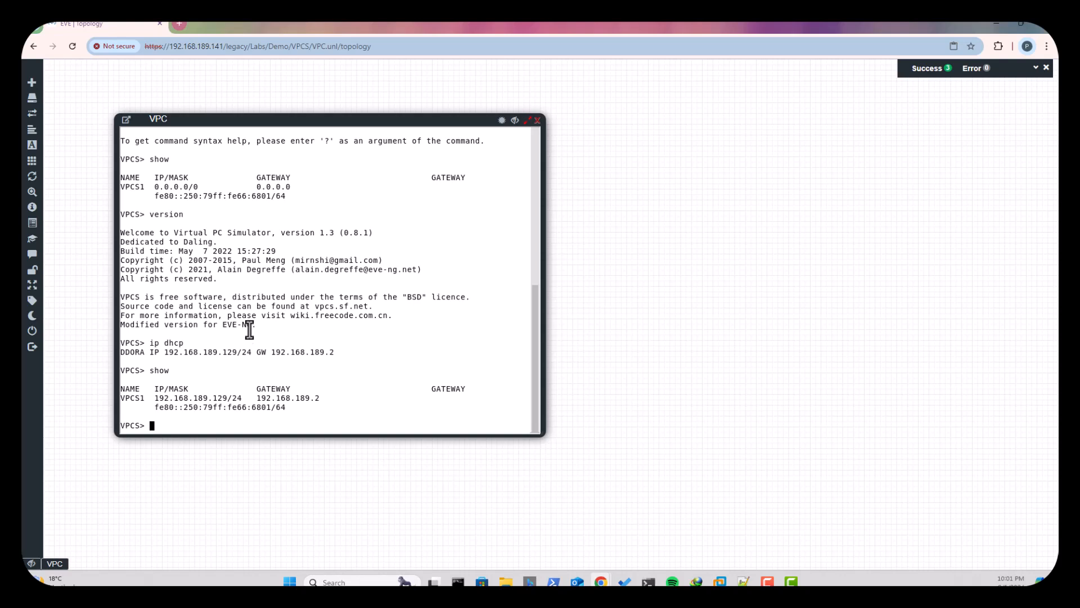
- Test connectivity by briefly running ping google.com, and display the ARP table with arp
{"action": "type", "text": "ping 1"}
{"action": "type", "text": "oogle.com"}
{"action": "key", "text": "Return"}
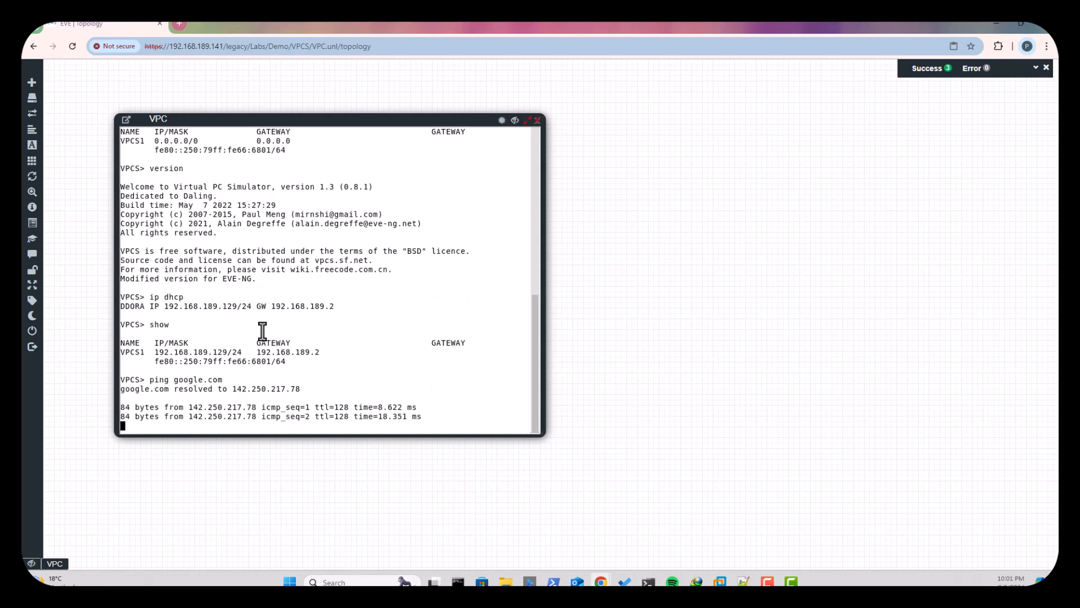
{"action": "key", "text": "ctrl+c"}
{"action": "type", "text": "arp"}
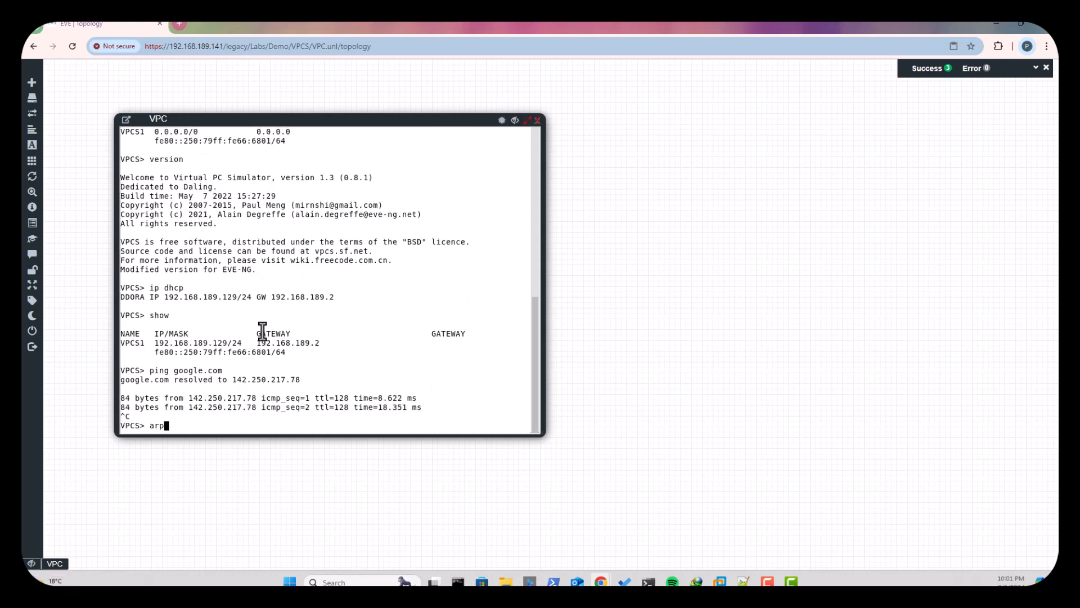
{"action": "key", "text": "Return"}
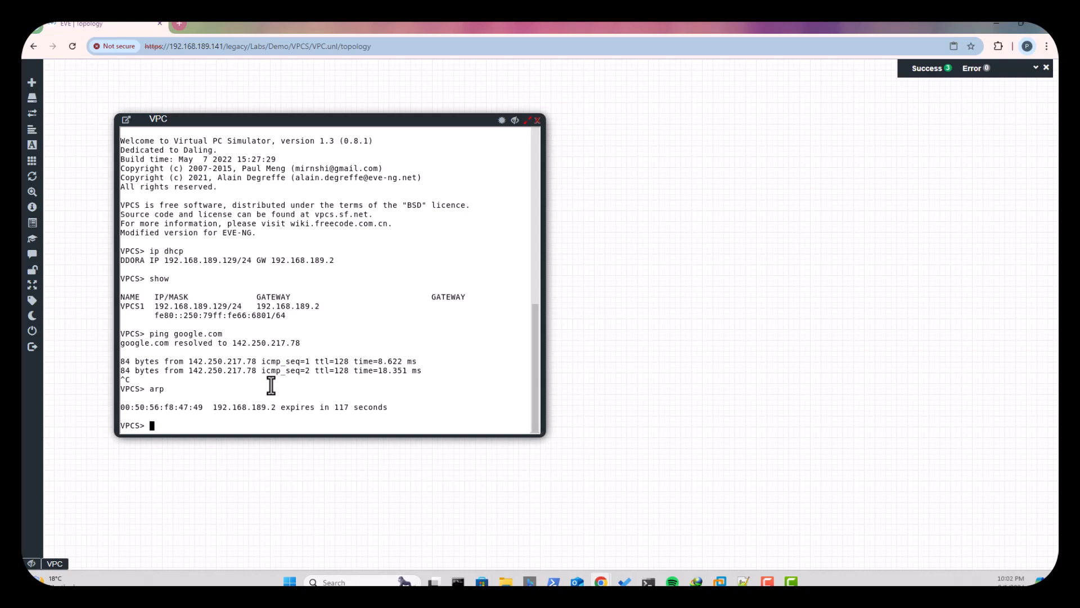
- Close the VPC console and restart the node by stopping and starting it
{"action": "left_click", "coordinate": [537, 120]}
{"action": "left_click", "coordinate": [321, 230]}
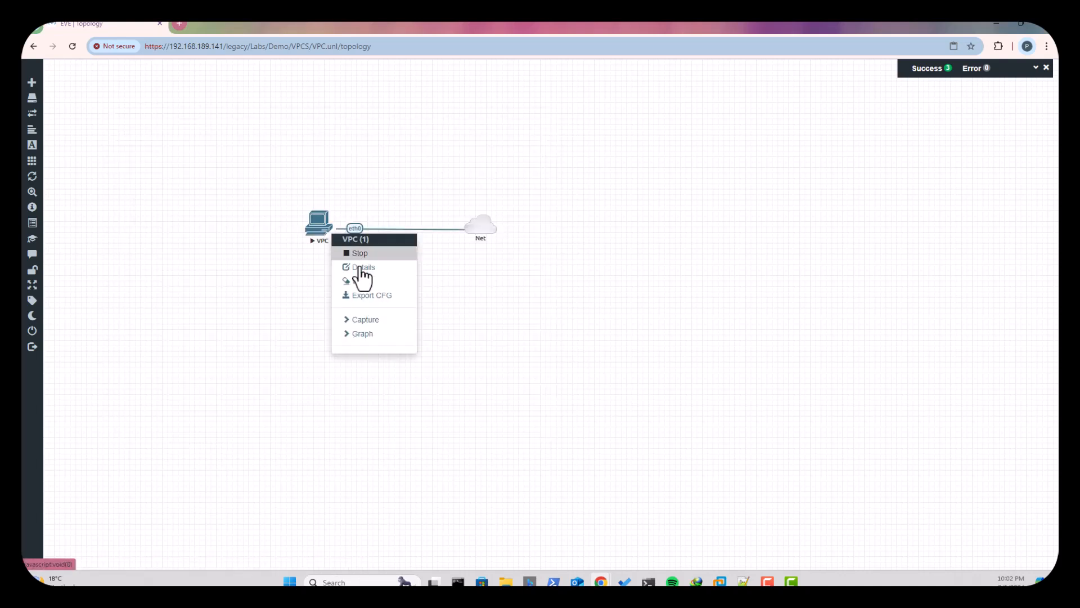
{"action": "left_click", "coordinate": [362, 255]}
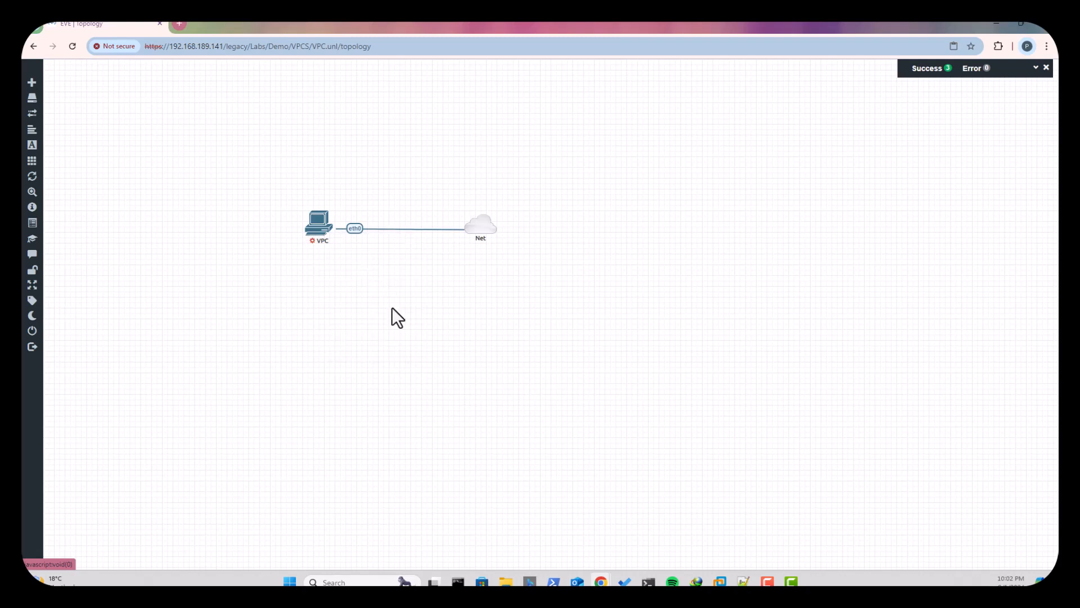
{"action": "left_click", "coordinate": [320, 232]}
{"action": "left_click", "coordinate": [362, 256]}
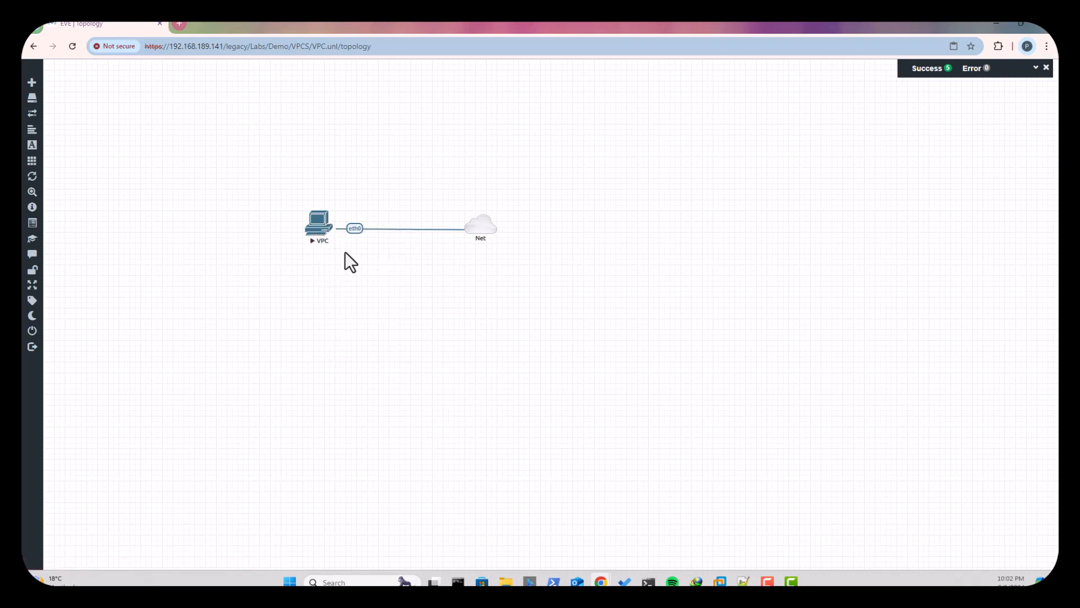
- Reopen the VPC console and check the node's IP settings with show after the restart
{"action": "left_click", "coordinate": [324, 243]}
{"action": "type", "text": "show"}
{"action": "key", "text": "Return"}
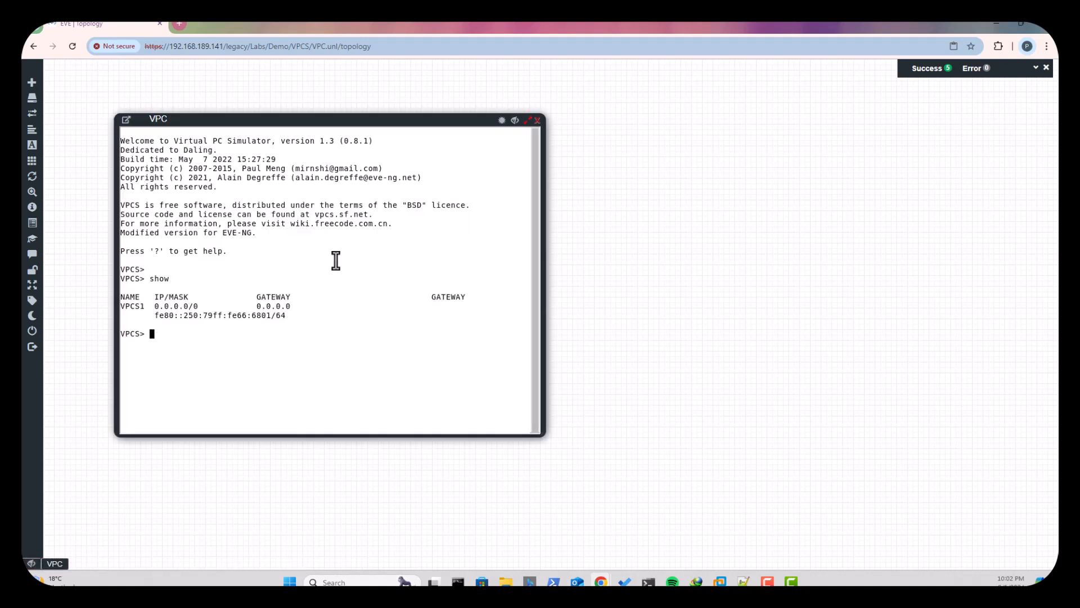
- List the console commands with ? and highlight the save command's entry
{"action": "type", "text": "?"}
{"action": "key", "text": "Return"}
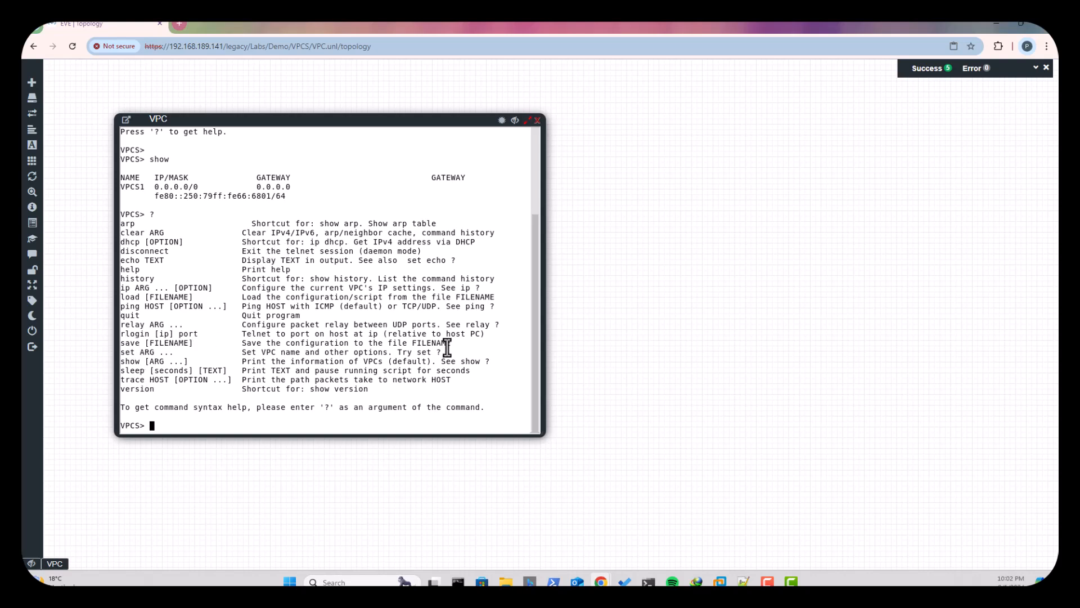
{"action": "left_click_drag", "start_coordinate": [151, 343], "coordinate": [188, 343]}
{"action": "left_click", "coordinate": [314, 368]}
- Assign the VPC the static address 192.168.189.100 with mask 255.255.255.0 and gateway 192.168.189.2 using the ip command
{"action": "type", "text": "ip 192.168.189."}
{"action": "type", "text": "100 2"}
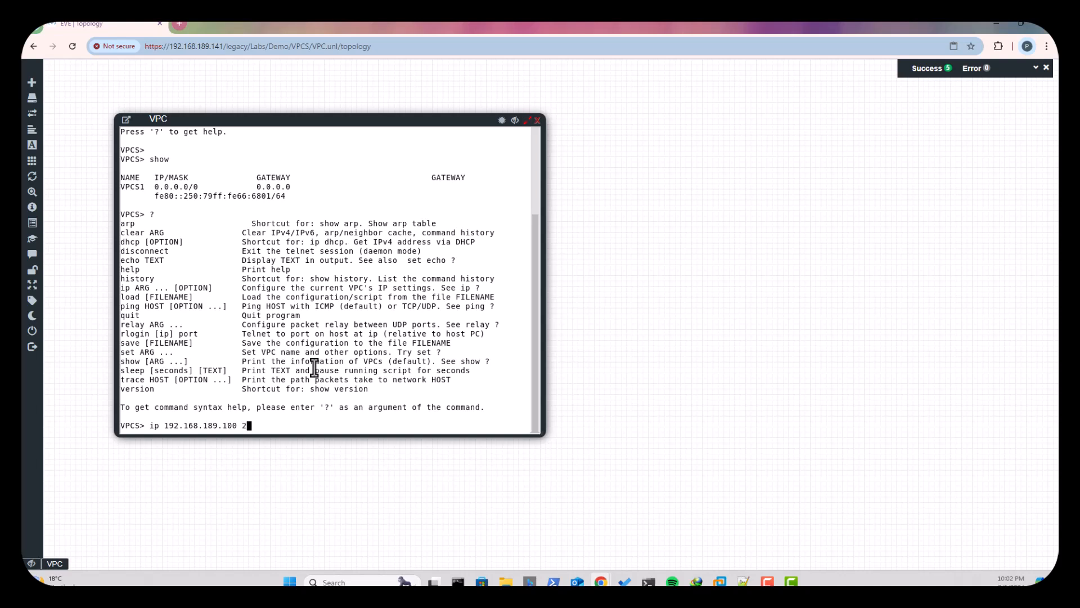
{"action": "type", "text": "55.255.255.0 192.168.189.2"}
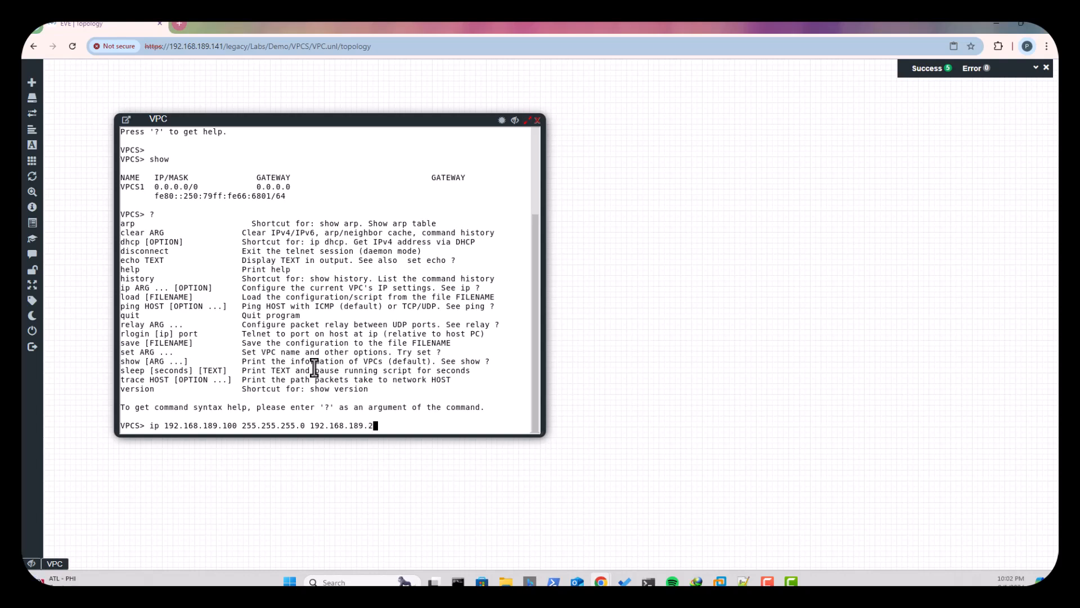
{"action": "key", "text": "Return"}
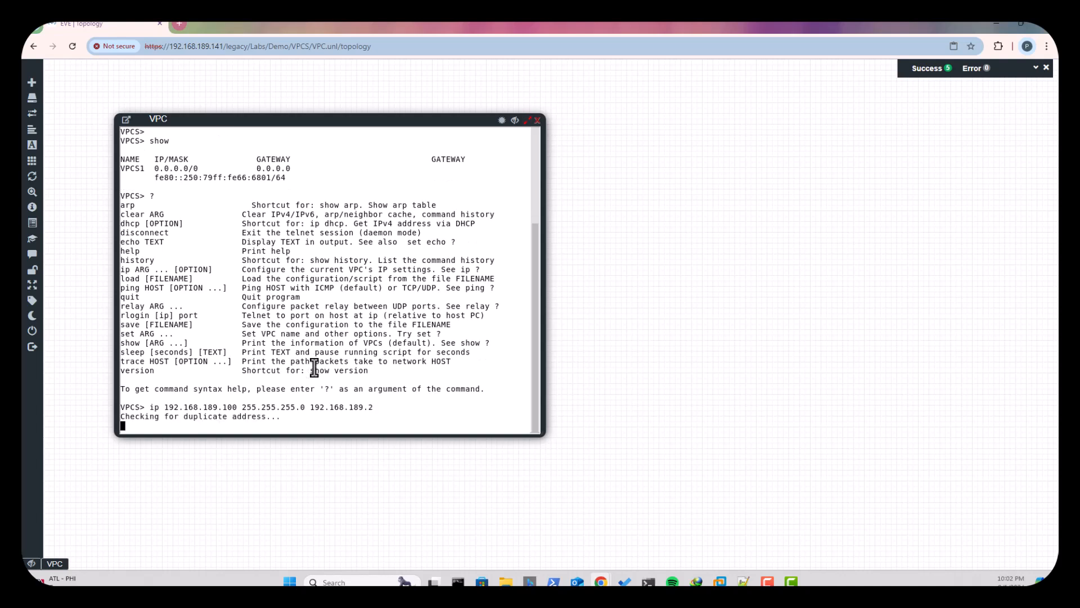
- Check the IP settings with show and briefly ping the gateway at 192.168.189.2, interrupting the ping after a few replies
{"action": "type", "text": "show"}
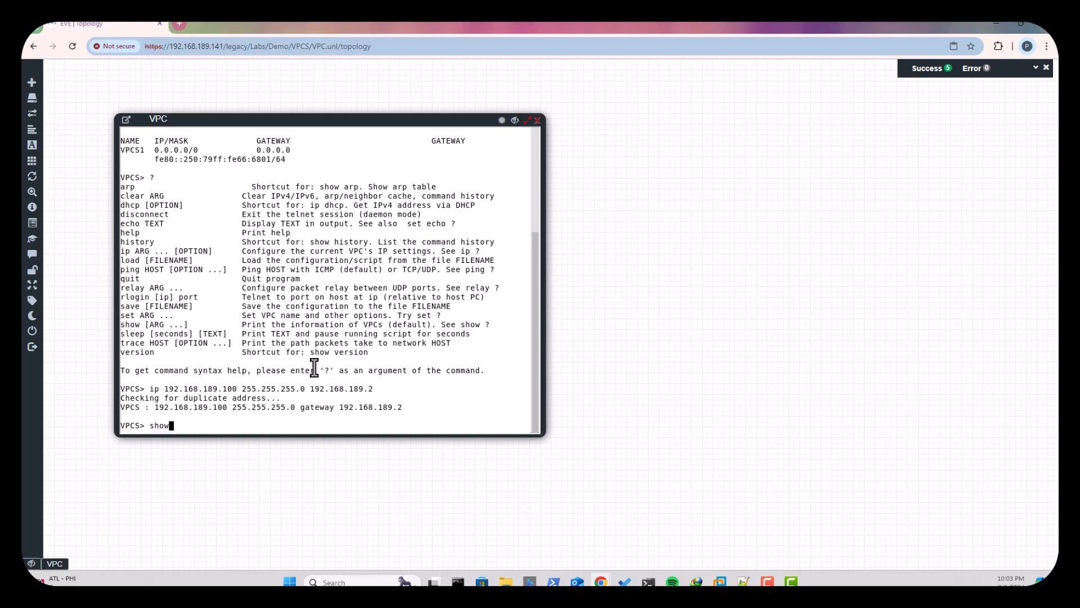
{"action": "key", "text": "Return"}
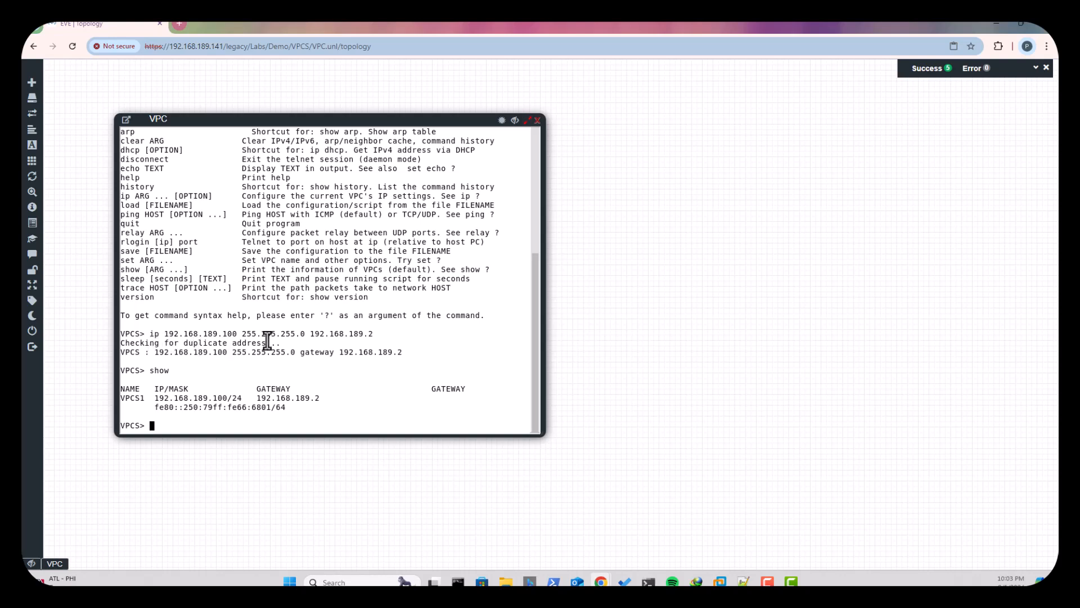
{"action": "type", "text": "ping 192.168.189.2"}
{"action": "key", "text": "Return"}
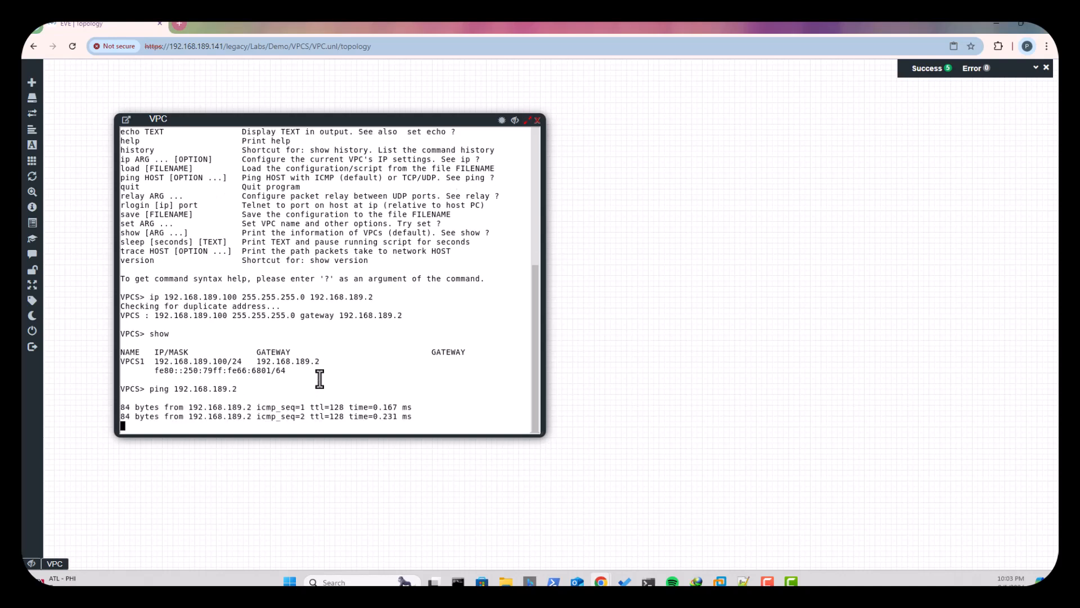
{"action": "key", "text": "ctrl+c"}
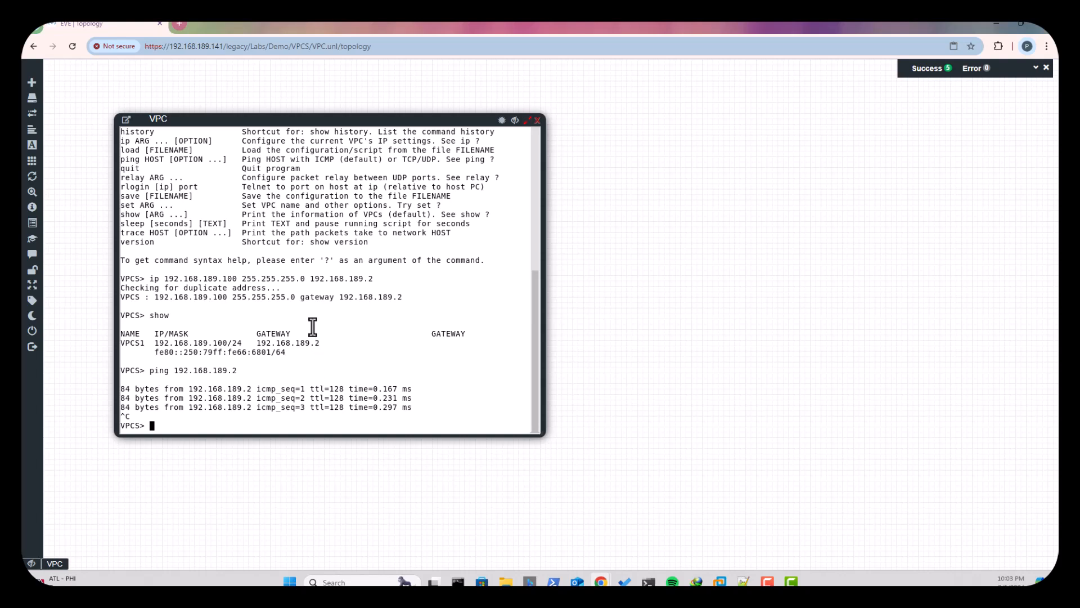
- Save the VPC's configuration with the save command
{"action": "scroll", "coordinate": [312, 327], "scroll_direction": "up", "scroll_amount": 5}
{"action": "scroll", "coordinate": [313, 327], "scroll_direction": "down", "scroll_amount": 5}
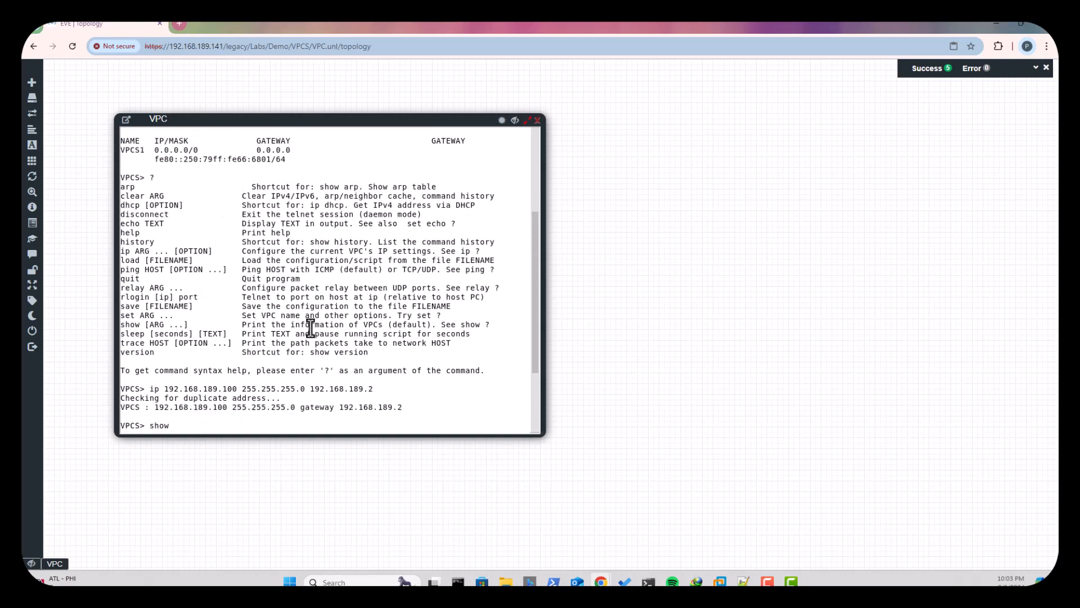
{"action": "type", "text": "save"}
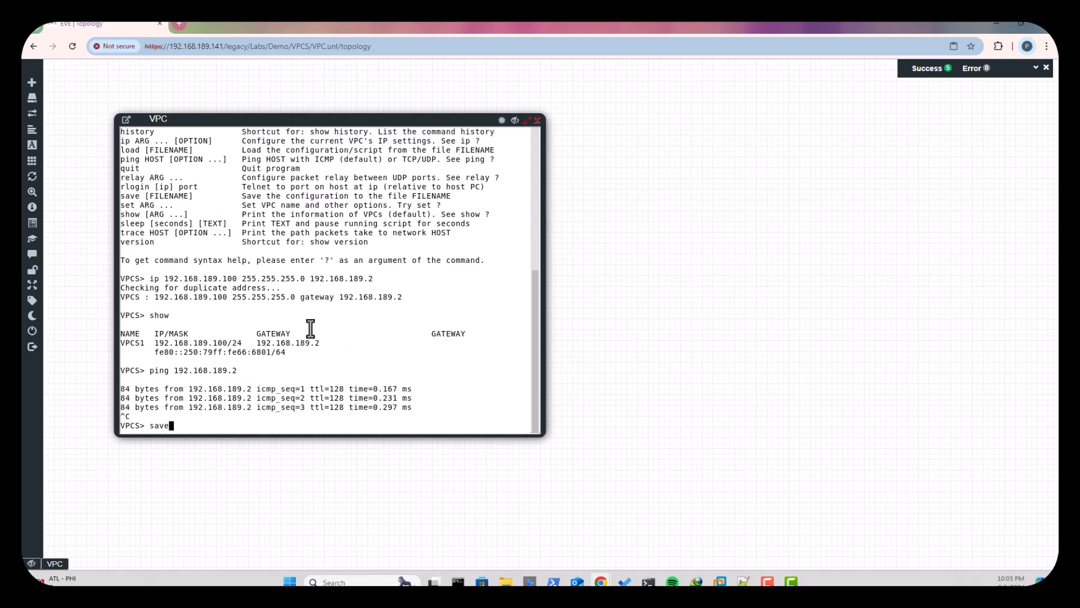
{"action": "key", "text": "Return"}
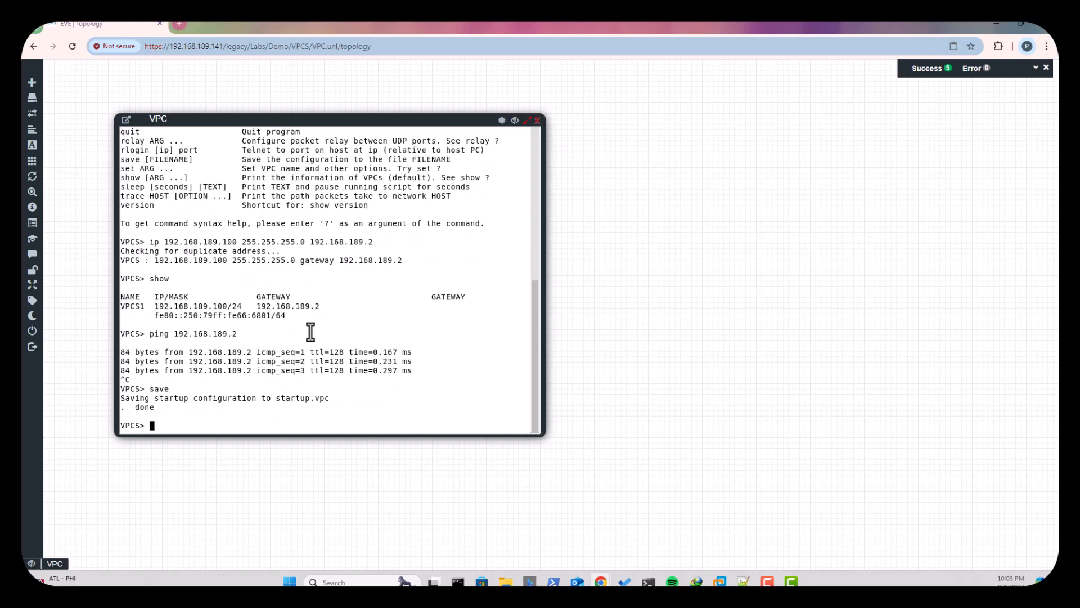
- Close the console and restart the VPC node to test the saved configuration
{"action": "left_click", "coordinate": [537, 119]}
{"action": "right_click", "coordinate": [319, 229]}
{"action": "left_click", "coordinate": [348, 244]}
{"action": "right_click", "coordinate": [321, 231]}
{"action": "left_click", "coordinate": [334, 259]}
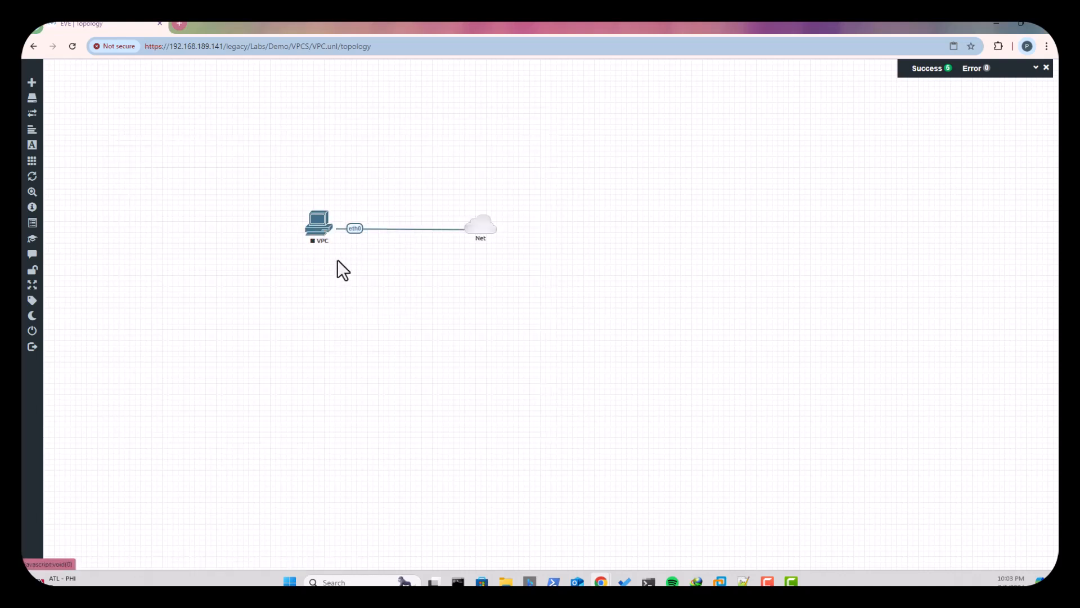
- Open the restarted node's console and check with show that the saved IP settings persist
{"action": "left_click", "coordinate": [320, 239]}
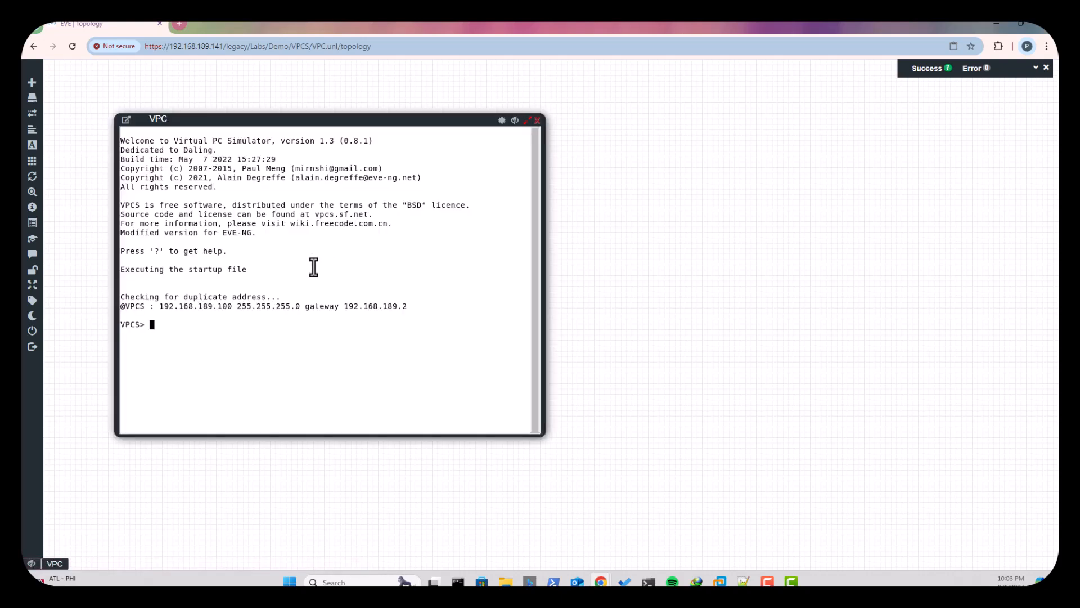
{"action": "type", "text": "show"}
{"action": "key", "text": "Return"}
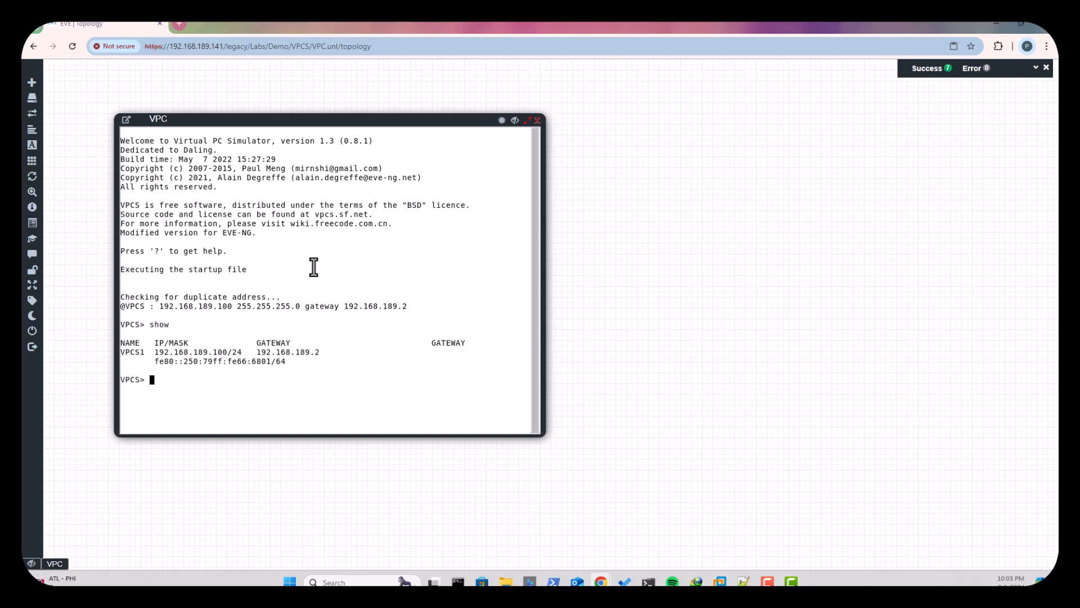
- List the available console commands with ? and display the command history with history
{"action": "type", "text": "?"}
{"action": "key", "text": "Return"}
{"action": "type", "text": "history"}
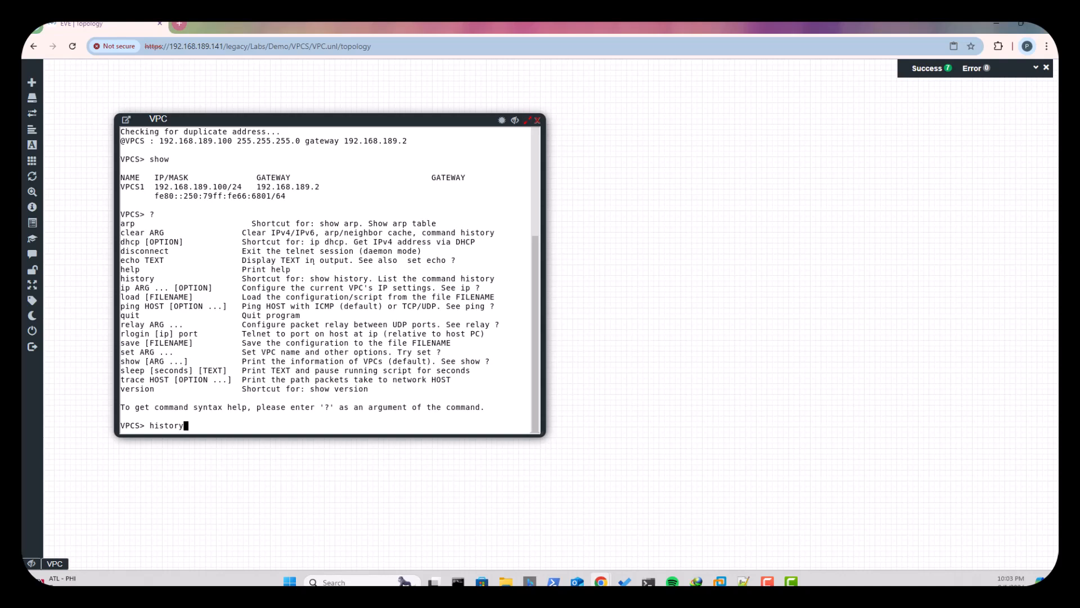
{"action": "key", "text": "Return"}
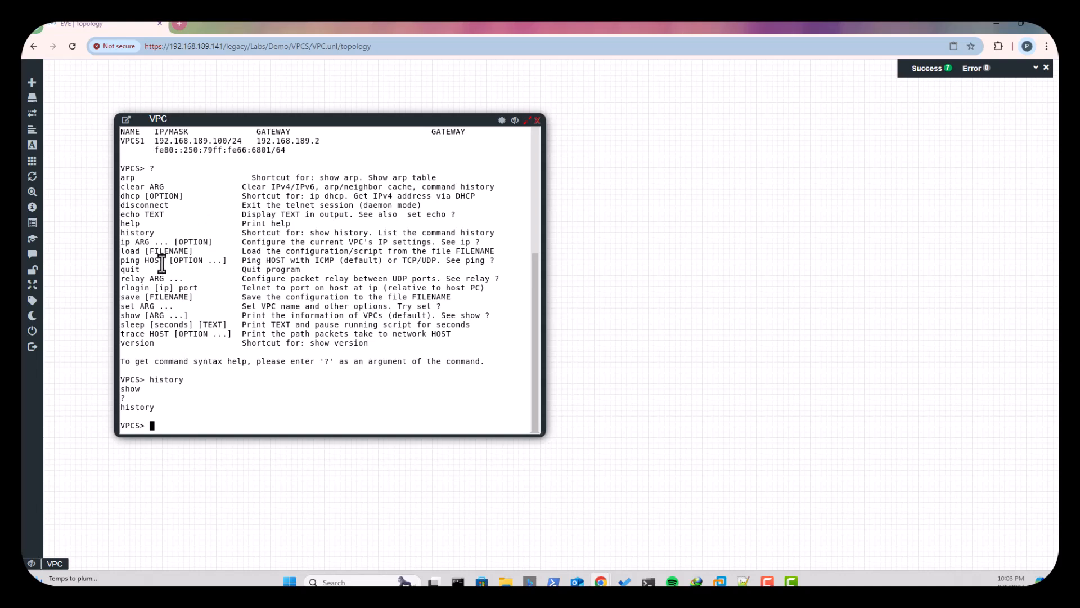
- Request an address with ip dhcp and move the console window clear of the VPC node in the topology
{"action": "type", "text": "ip dhcp"}
{"action": "key", "text": "Return"}
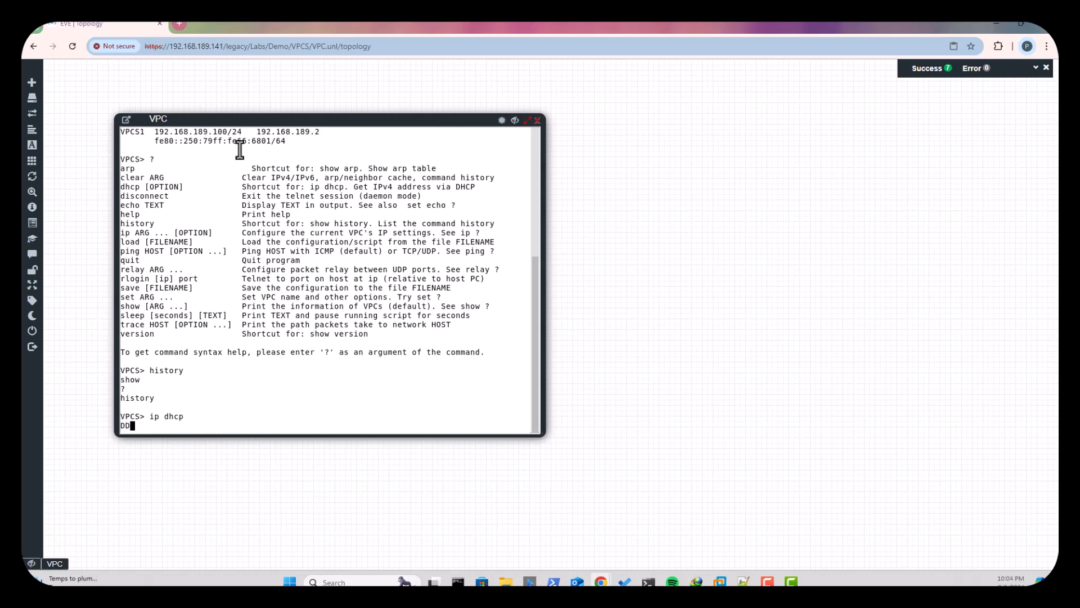
{"action": "left_click_drag", "start_coordinate": [332, 120], "coordinate": [701, 192]}
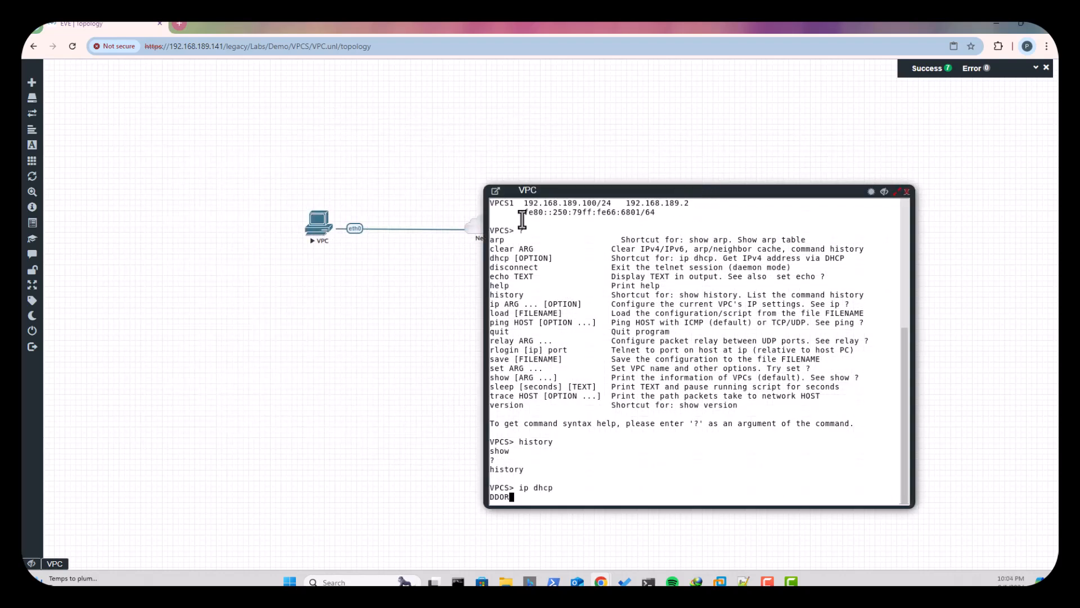
- Start a packet capture on the VPC node's eth0 interface with the Ethernet data link type
{"action": "right_click", "coordinate": [351, 230]}
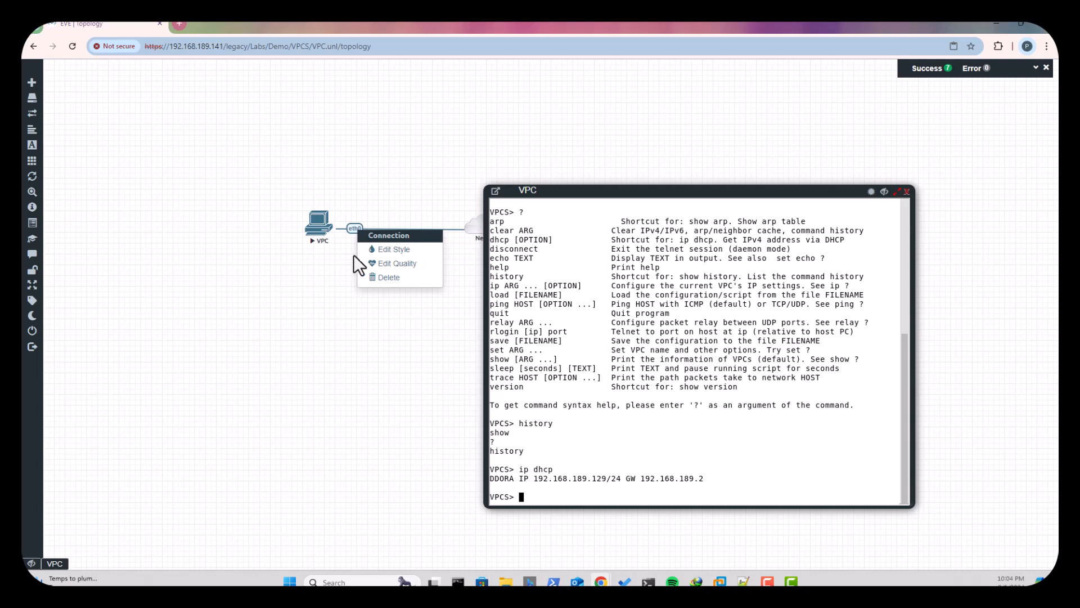
{"action": "right_click", "coordinate": [314, 228]}
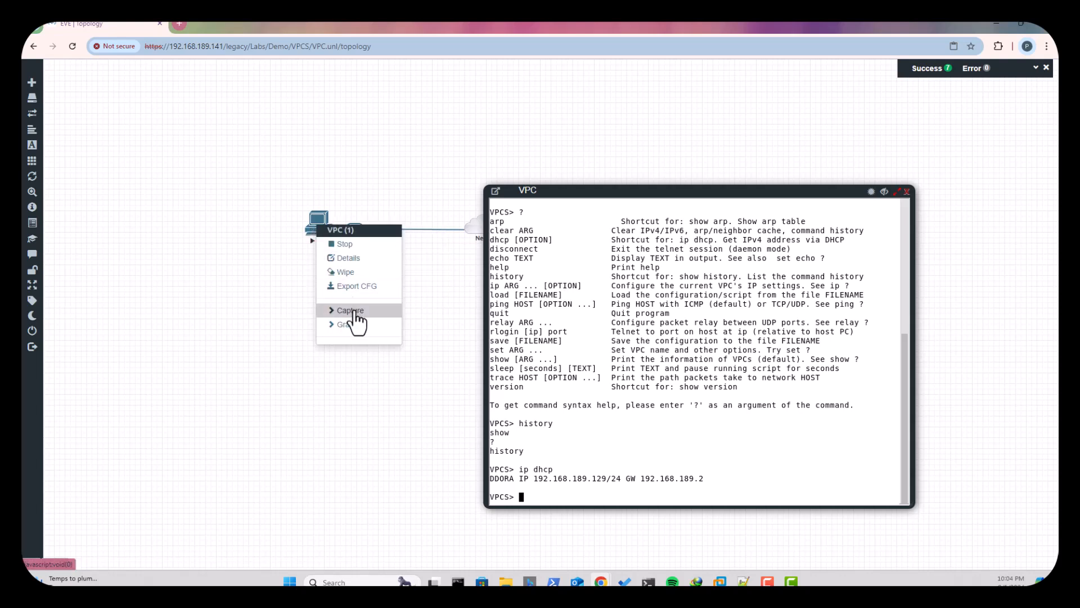
{"action": "mouse_move", "coordinate": [354, 312]}
{"action": "left_click", "coordinate": [425, 314]}
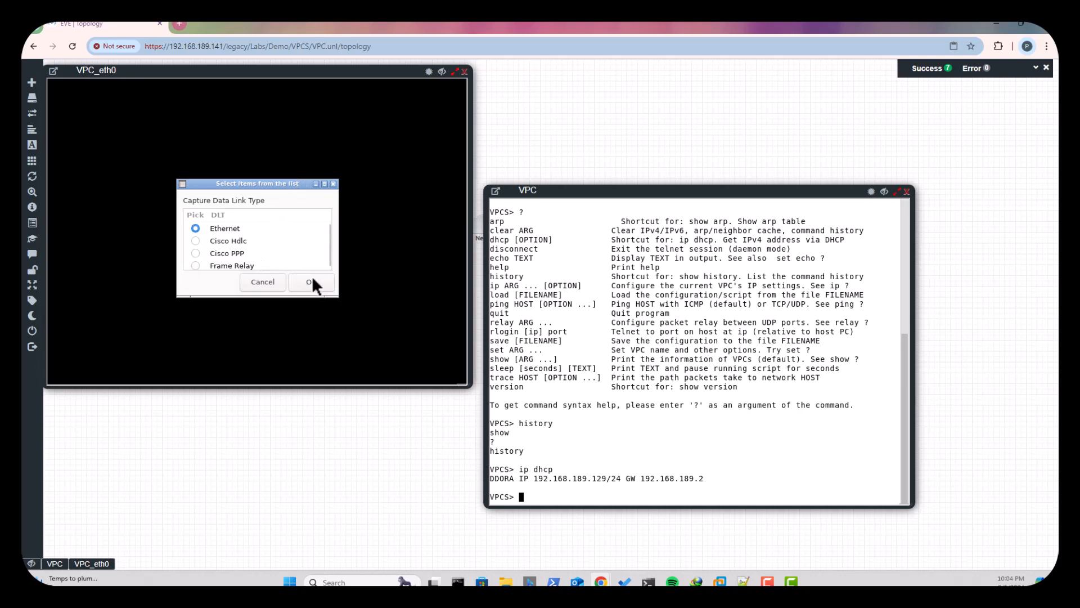
{"action": "left_click", "coordinate": [312, 281]}
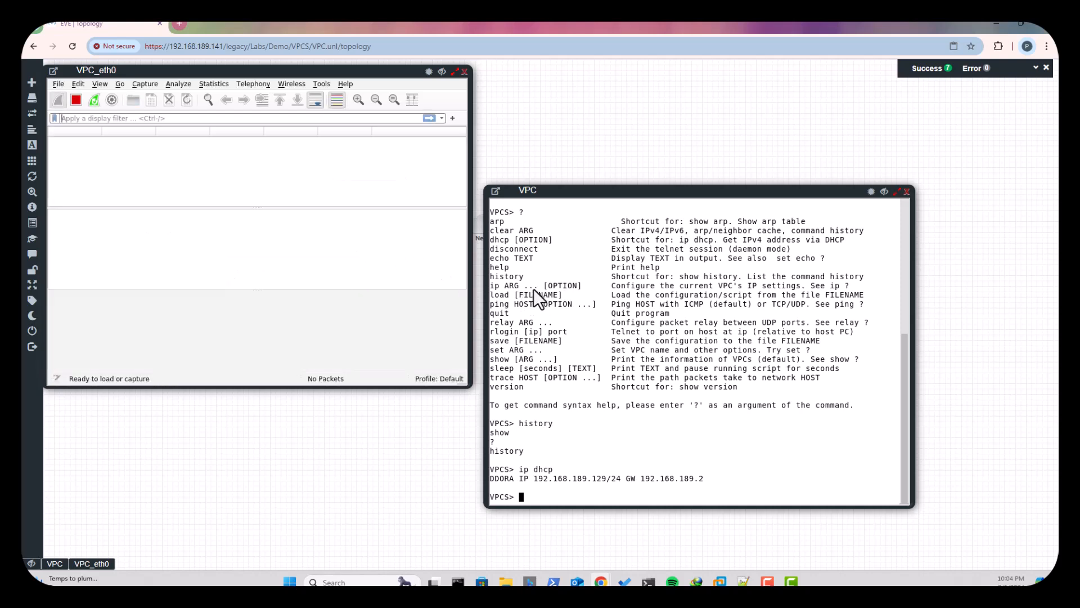
- Request a new DHCP address with ip dhcp in the VPC console and filter the captured packets by dhcp
{"action": "type", "text": "i"}
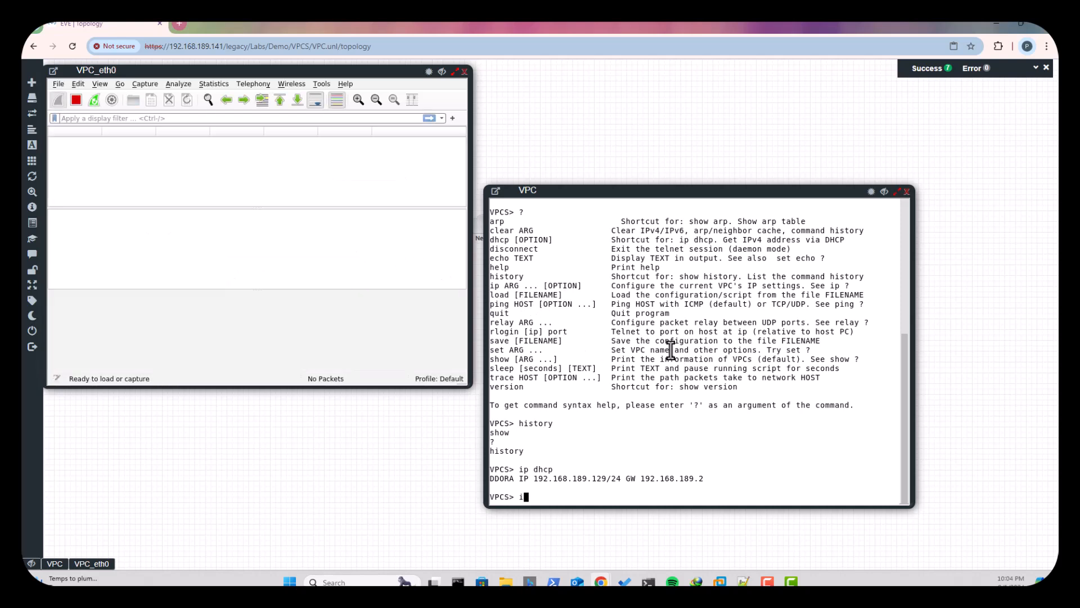
{"action": "type", "text": "p dhc"}
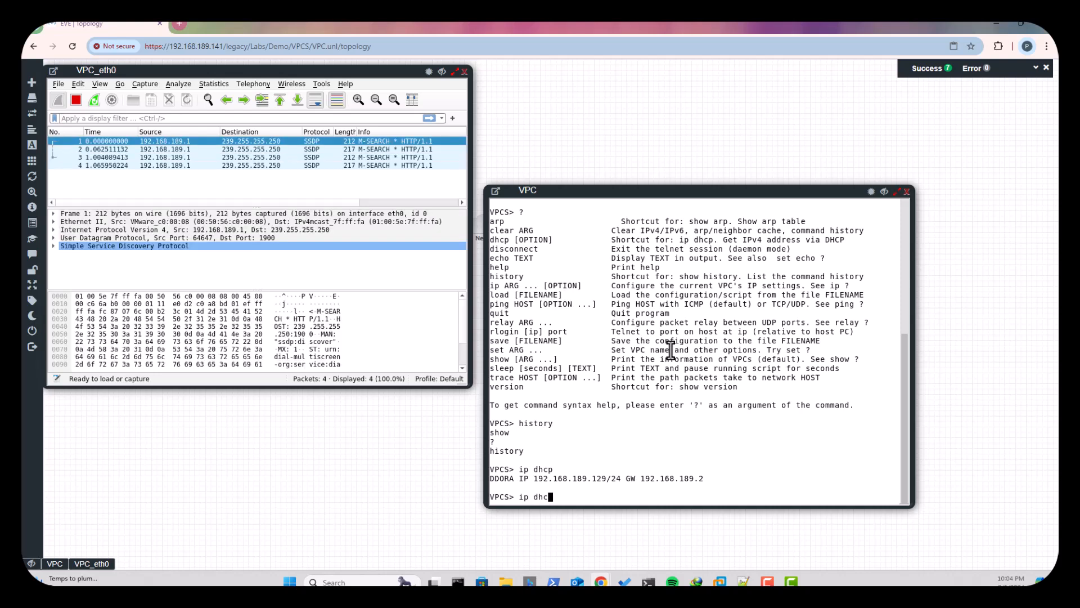
{"action": "type", "text": "p"}
{"action": "key", "text": "Return"}
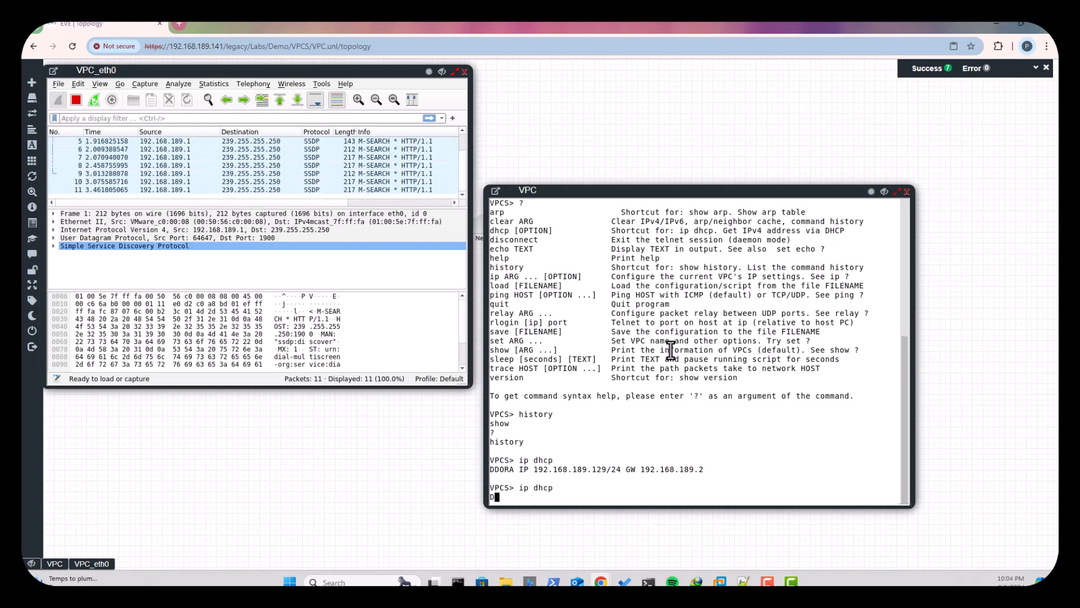
{"action": "left_click", "coordinate": [103, 114]}
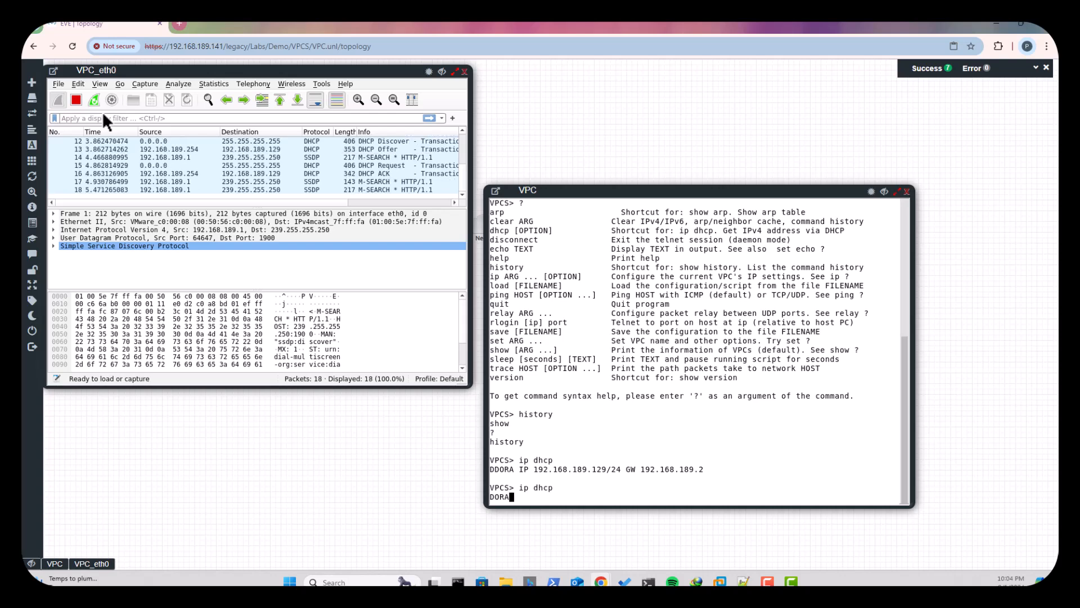
{"action": "type", "text": "dhcp"}
{"action": "key", "text": "Return"}
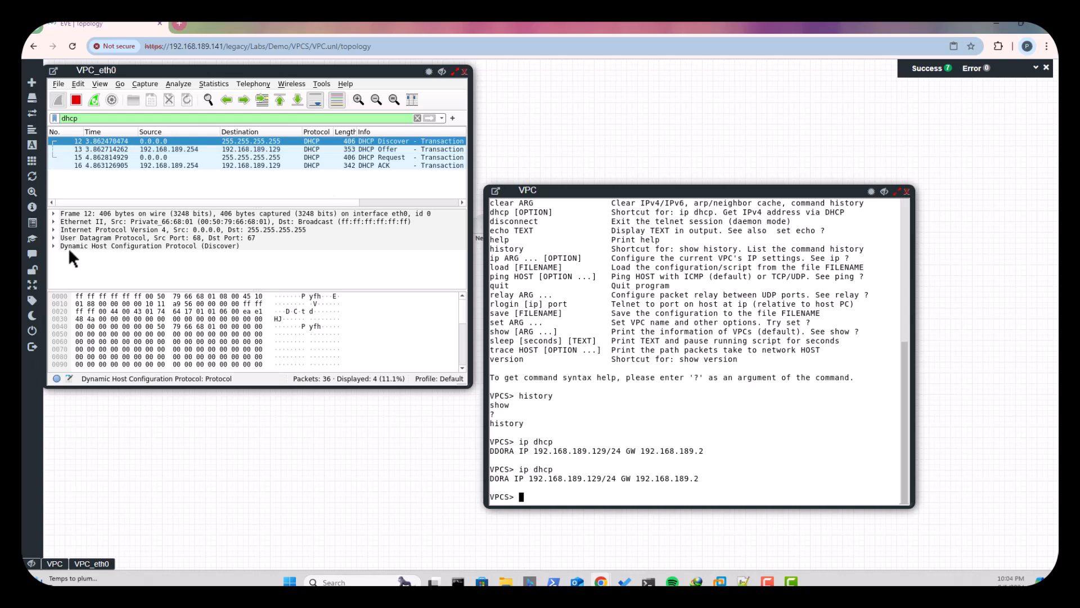
- Expand and examine the Ethernet II and Internet Protocol Version 4 details of the DHCP Discover packet
{"action": "left_click", "coordinate": [54, 222]}
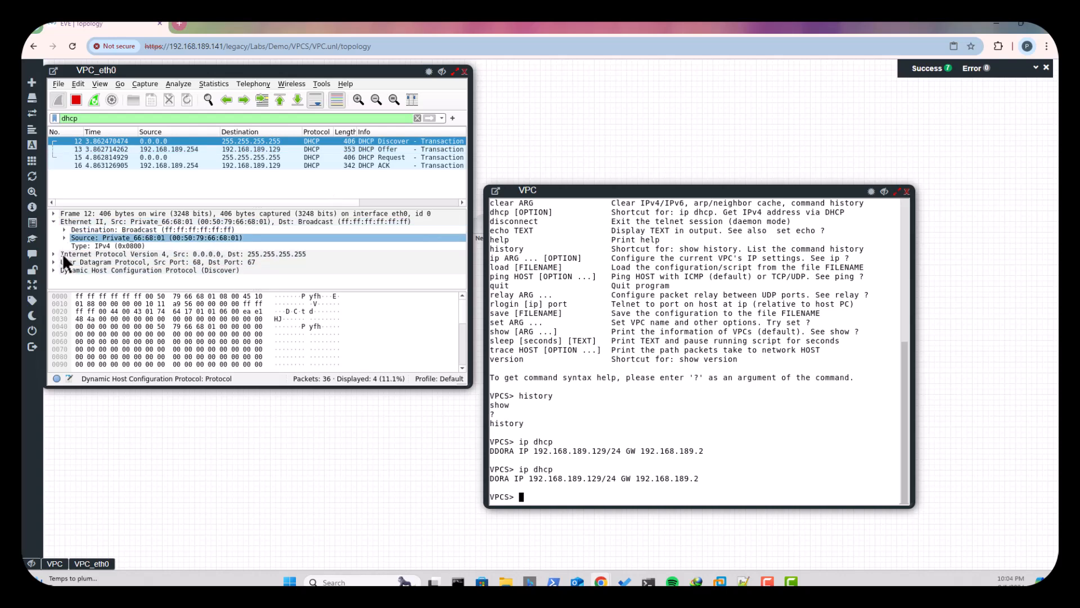
{"action": "left_click", "coordinate": [54, 253]}
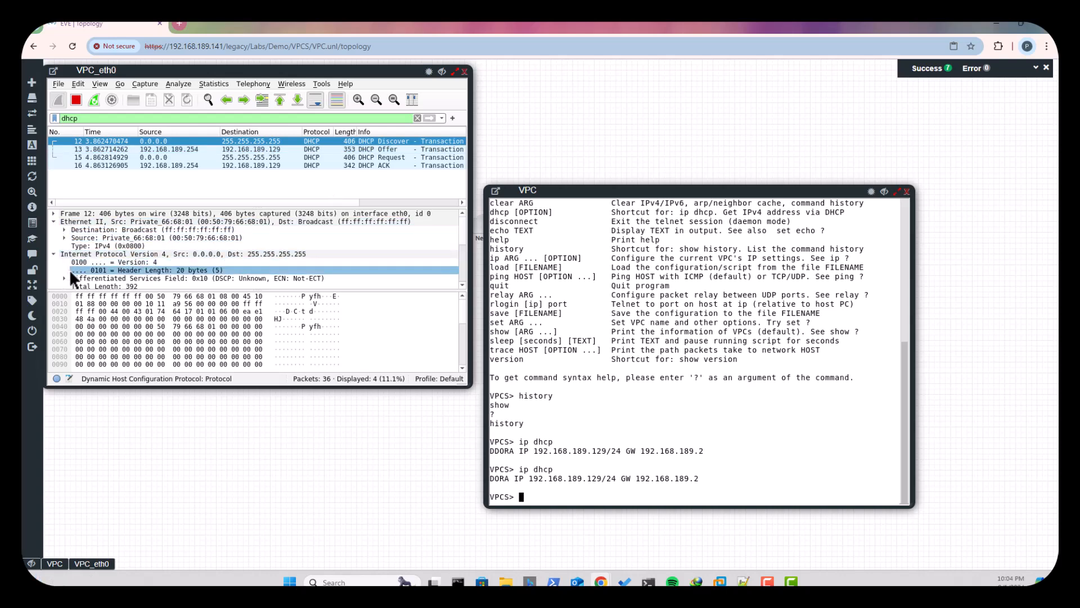
{"action": "scroll", "coordinate": [85, 268], "scroll_direction": "down", "scroll_amount": 1}
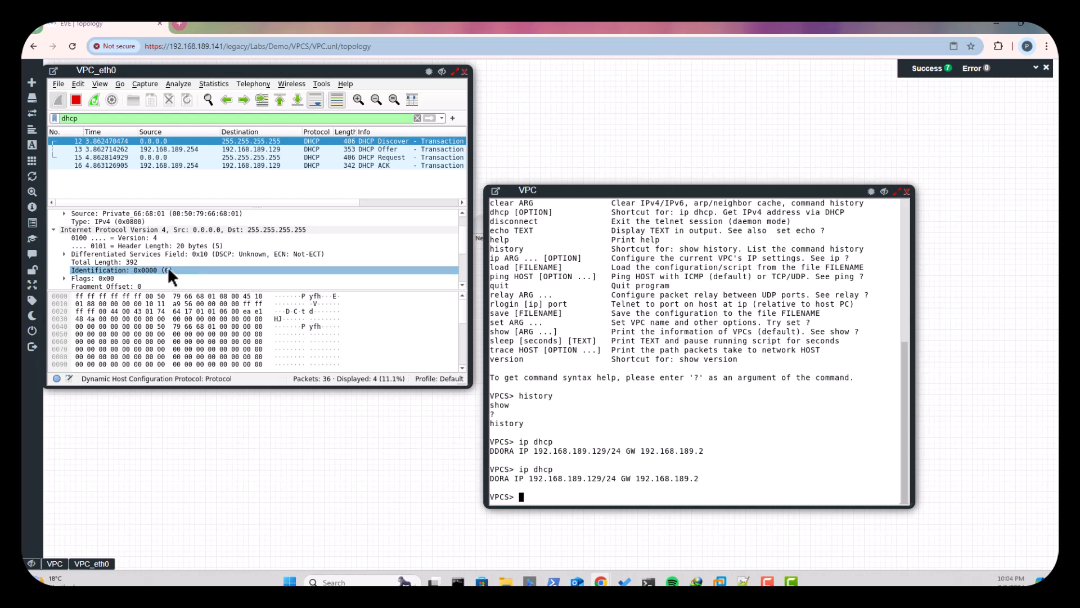
{"action": "scroll", "coordinate": [168, 267], "scroll_direction": "down", "scroll_amount": 2}
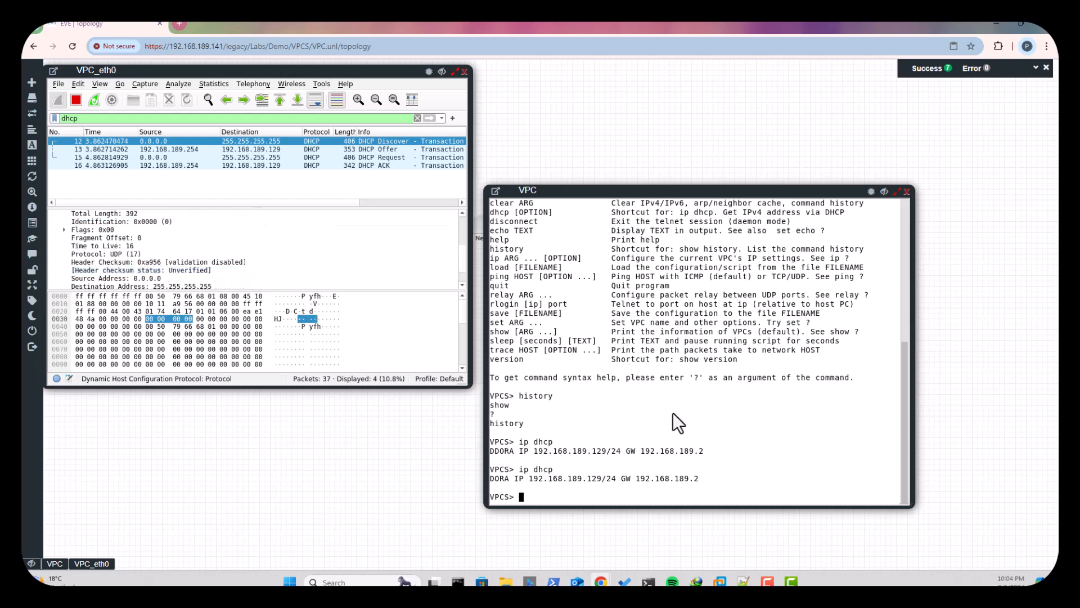
- Look back through the earlier VPC console output, and close the VPC_eth0 capture and the VPC console windows
{"action": "scroll", "coordinate": [669, 414], "scroll_direction": "up", "scroll_amount": 3}
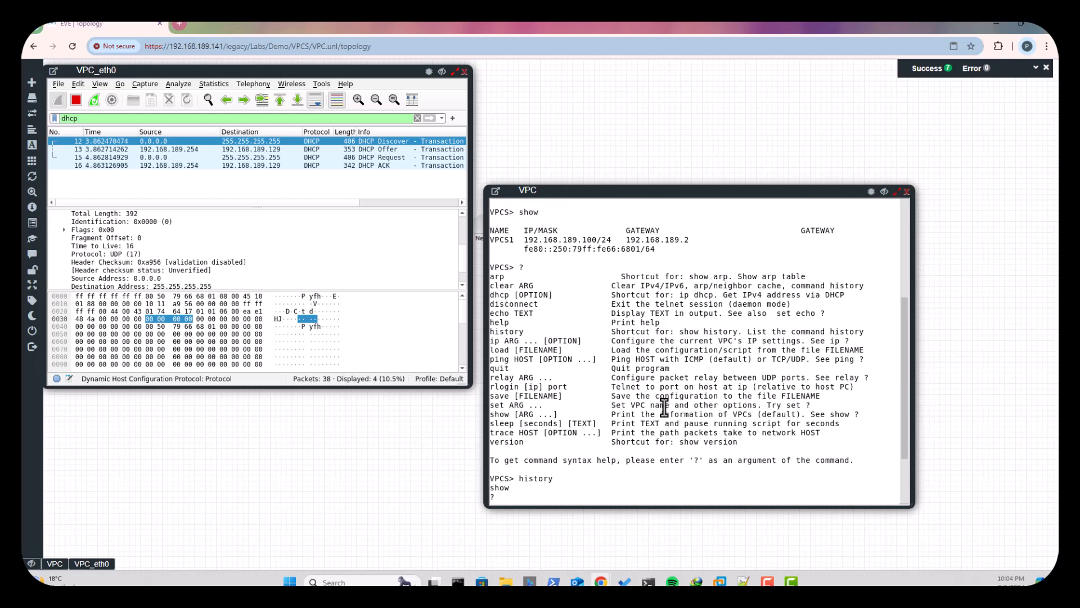
{"action": "scroll", "coordinate": [664, 406], "scroll_direction": "up", "scroll_amount": 3}
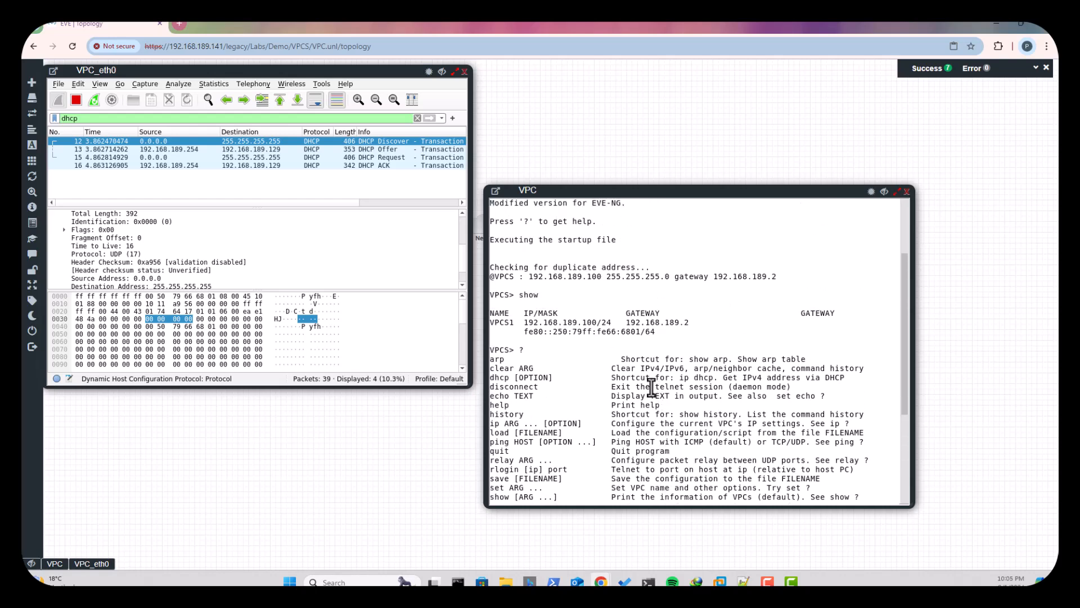
{"action": "scroll", "coordinate": [648, 391], "scroll_direction": "up", "scroll_amount": 3}
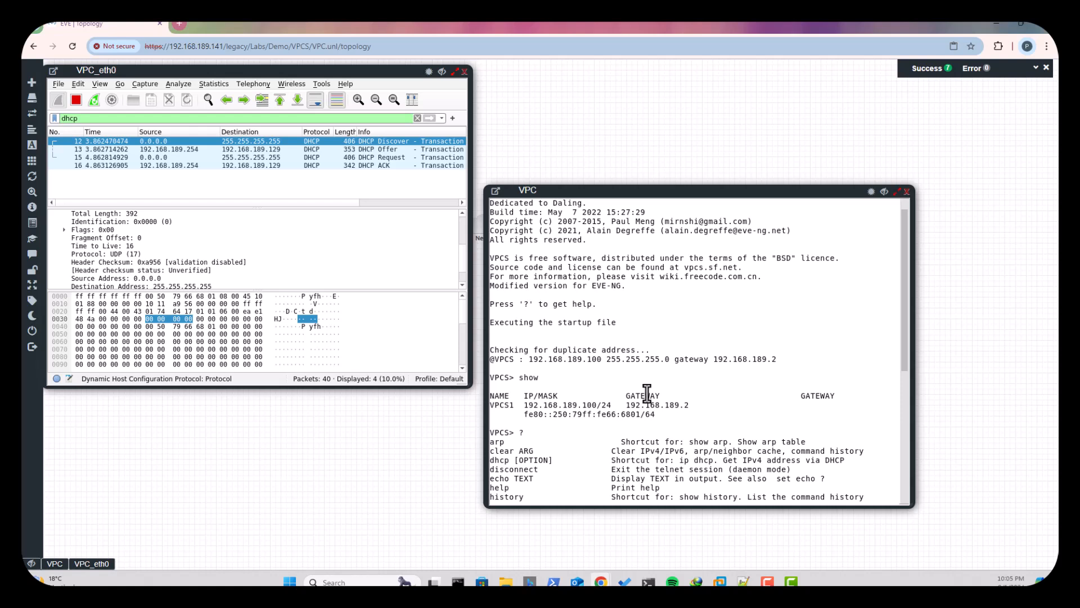
{"action": "left_click", "coordinate": [464, 72]}
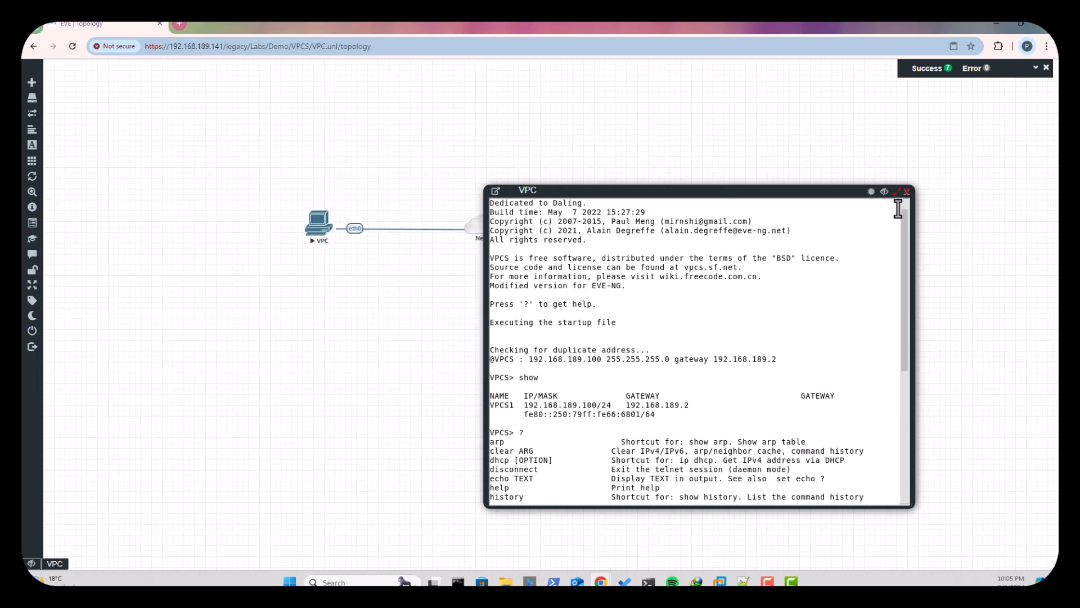
{"action": "left_click", "coordinate": [906, 192]}
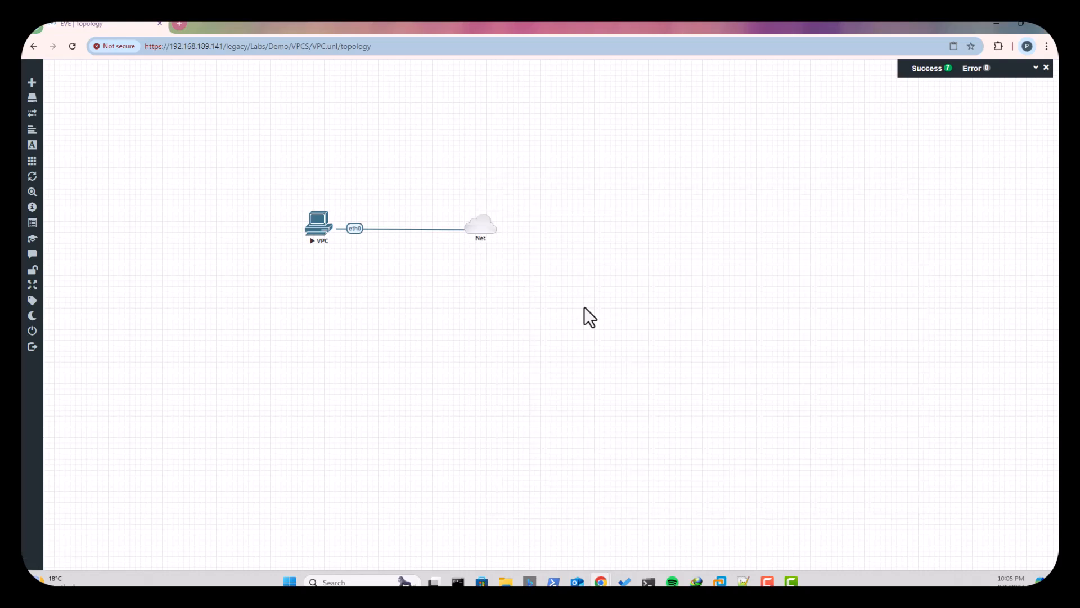